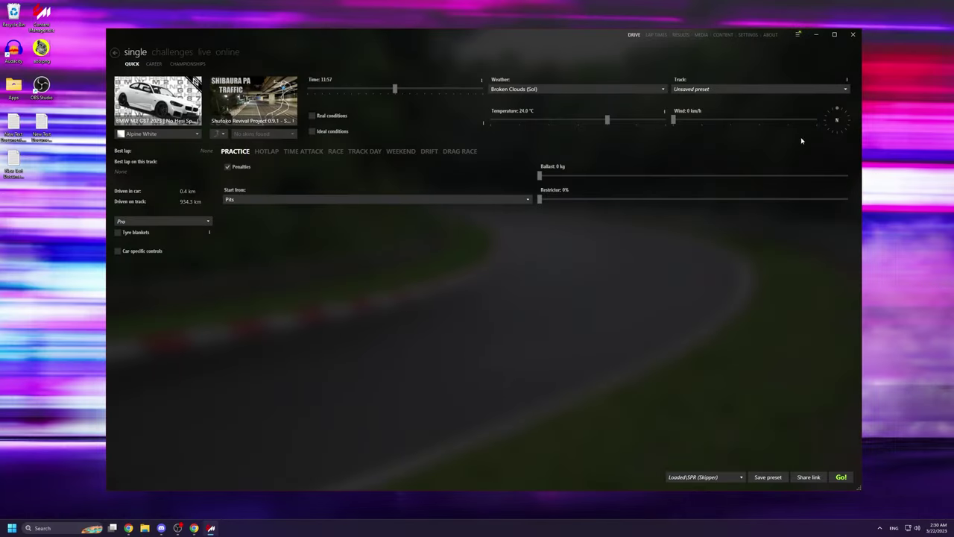
# Step: Browse the Always on Boost channel's videos on YouTube and open the 2023 Assetto Corsa guide
pyautogui.click(745, 36)
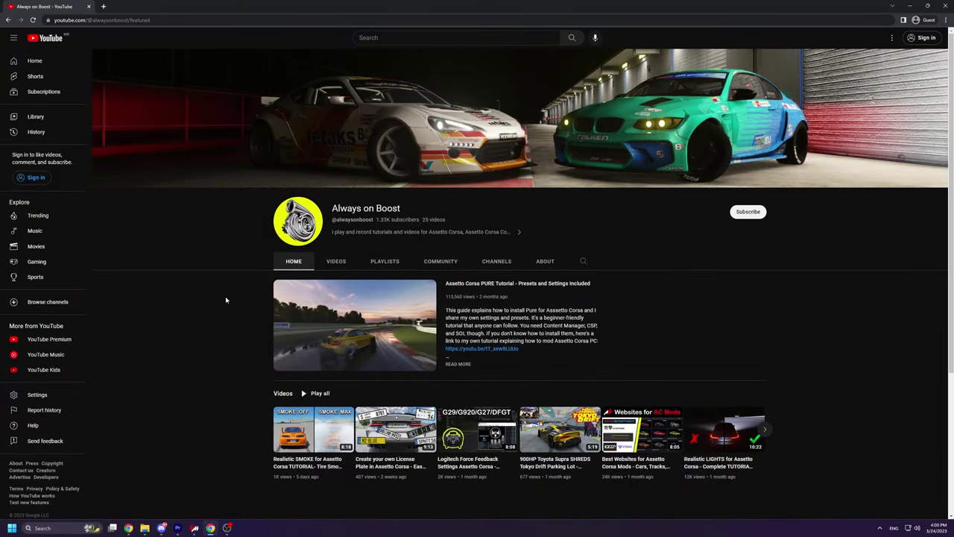
pyautogui.click(333, 261)
pyautogui.scroll(-2, 240, 316)
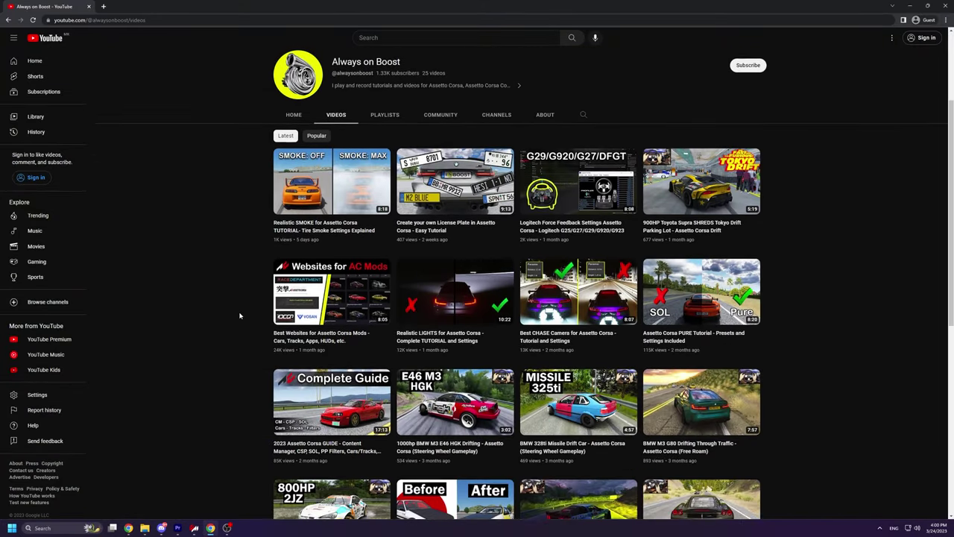
pyautogui.click(297, 445)
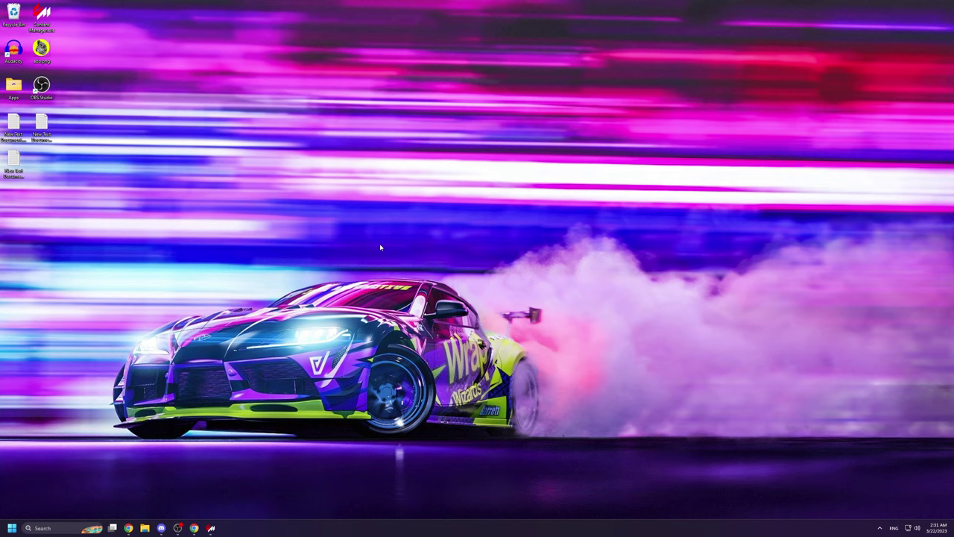
# Step: Switch to Discord and open the Shutoko Revival Project server's setup_installation channel
pyautogui.click(161, 528)
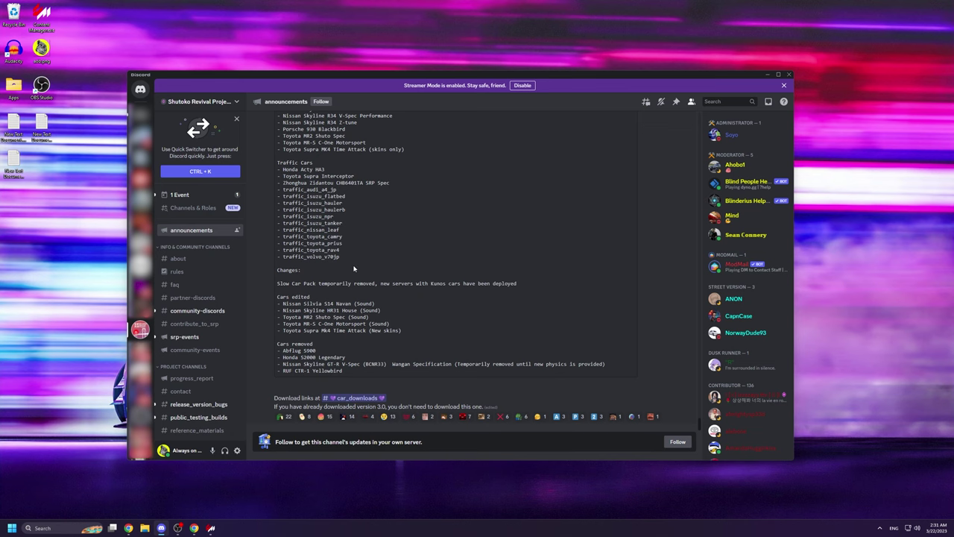
pyautogui.scroll(-3, 214, 276)
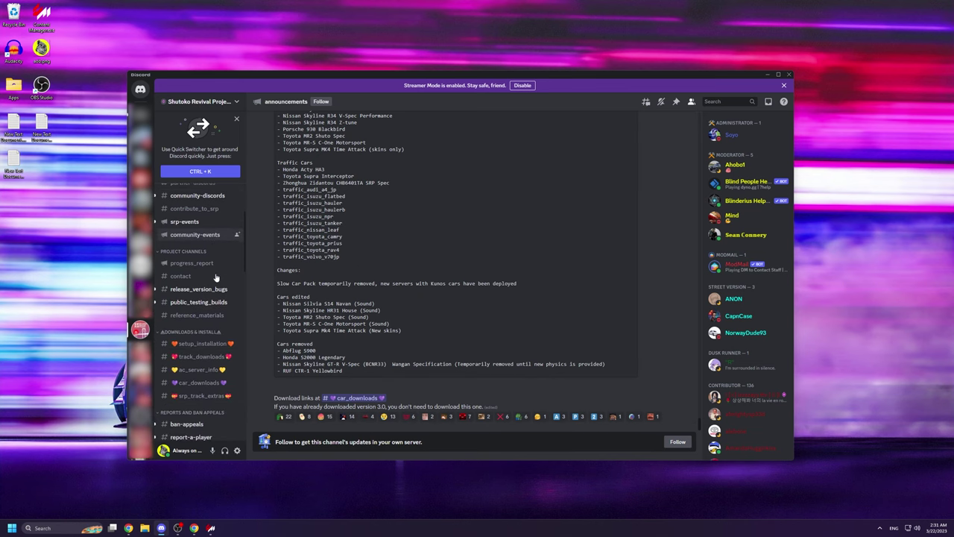
pyautogui.scroll(-1, 215, 278)
pyautogui.click(195, 304)
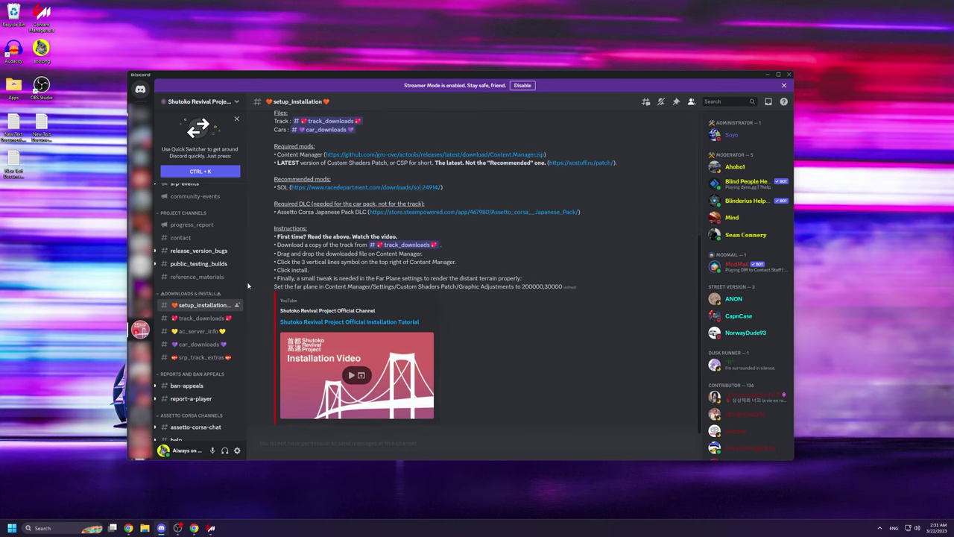
# Step: Open the track_downloads channel and review the Shutoko Revival Project v0.9.1 changelog and download links
pyautogui.click(202, 319)
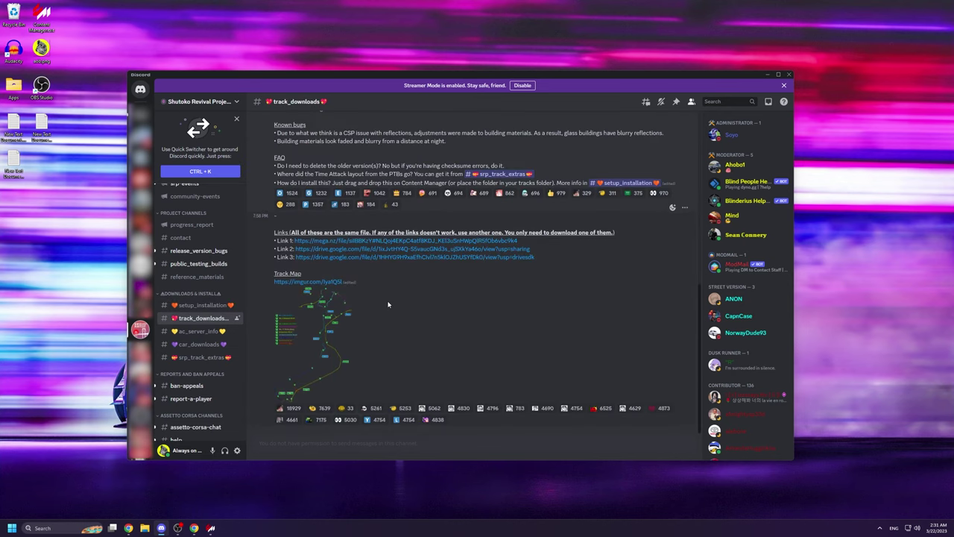
pyautogui.scroll(10, 456, 275)
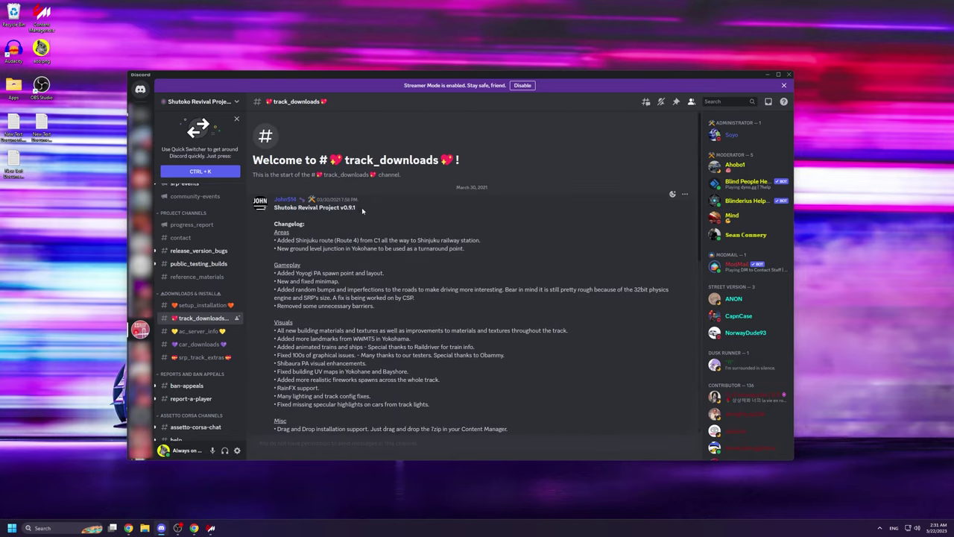
pyautogui.scroll(-10, 361, 208)
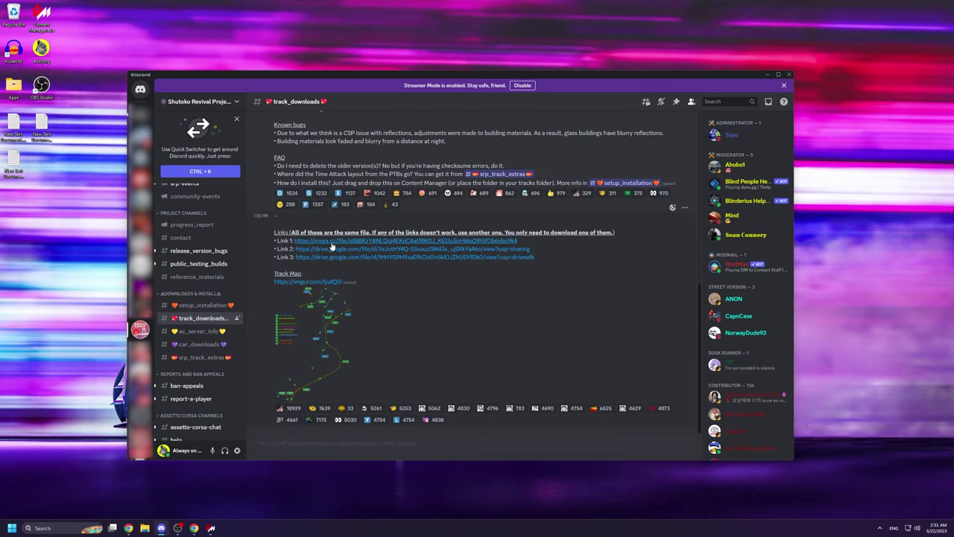
# Step: Copy the track's Link 1, open it in the Chrome browser and download SRP MAIN_0.9.1_OFFICIAL.7z from MEGA
pyautogui.rightClick(332, 247)
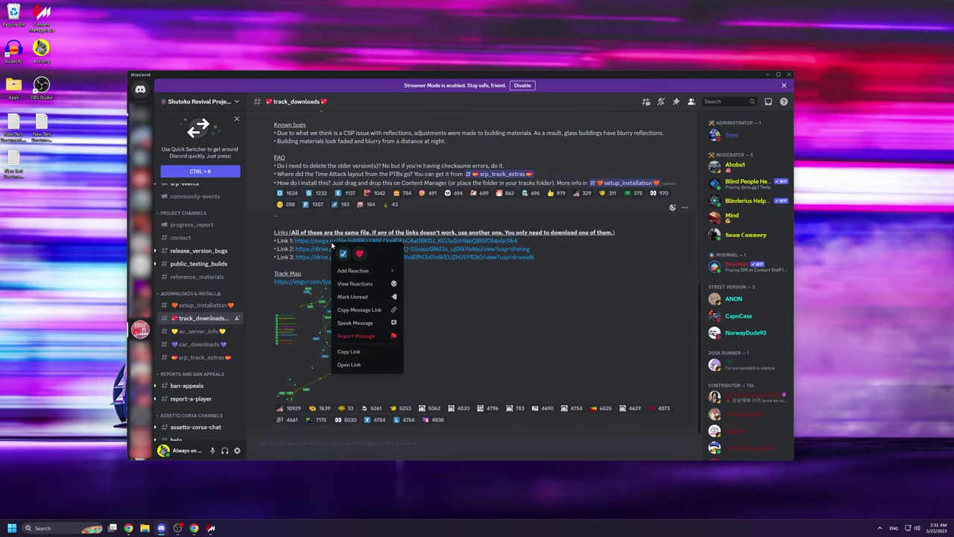
pyautogui.click(364, 352)
pyautogui.click(195, 528)
pyautogui.hotkey('ctrl', 'v')
pyautogui.press('Return')
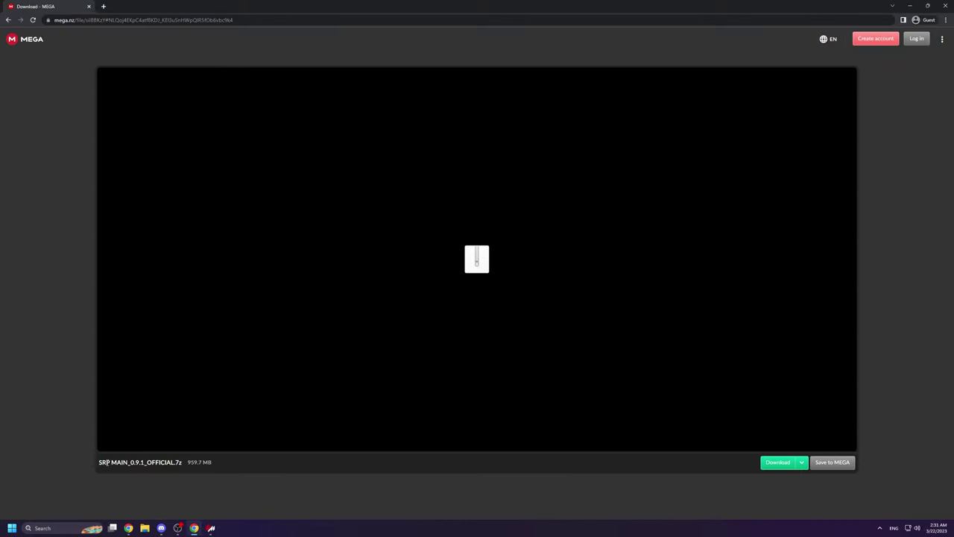
pyautogui.click(782, 463)
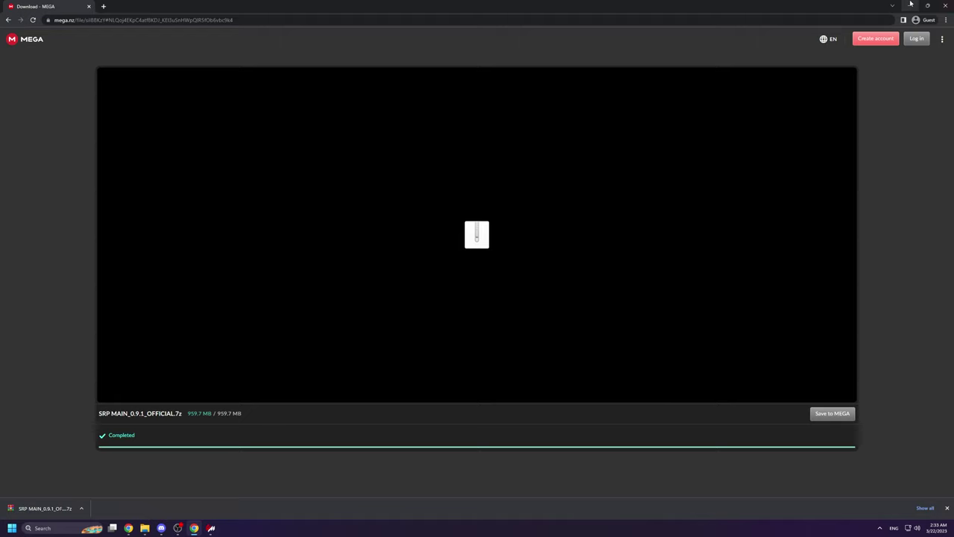
# Step: Return to Discord, open the car_downloads channel and read the Car Pack 3.0.1 title and its DLC requirement
pyautogui.click(910, 5)
pyautogui.click(161, 528)
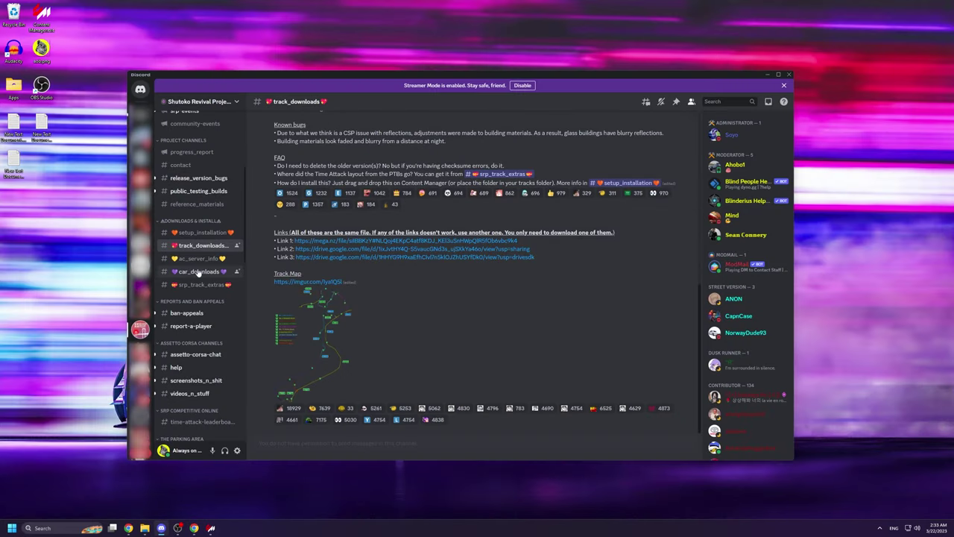
pyautogui.click(197, 271)
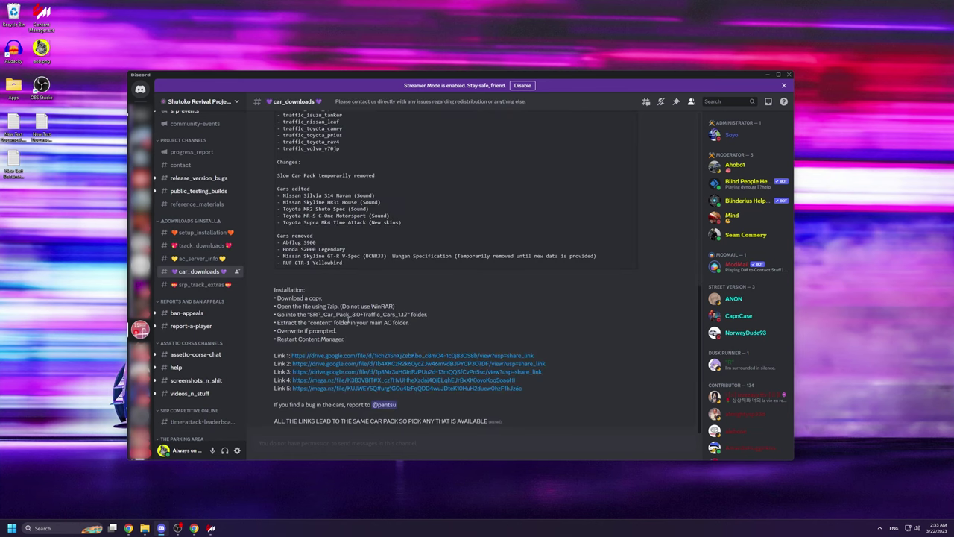
pyautogui.scroll(6, 346, 317)
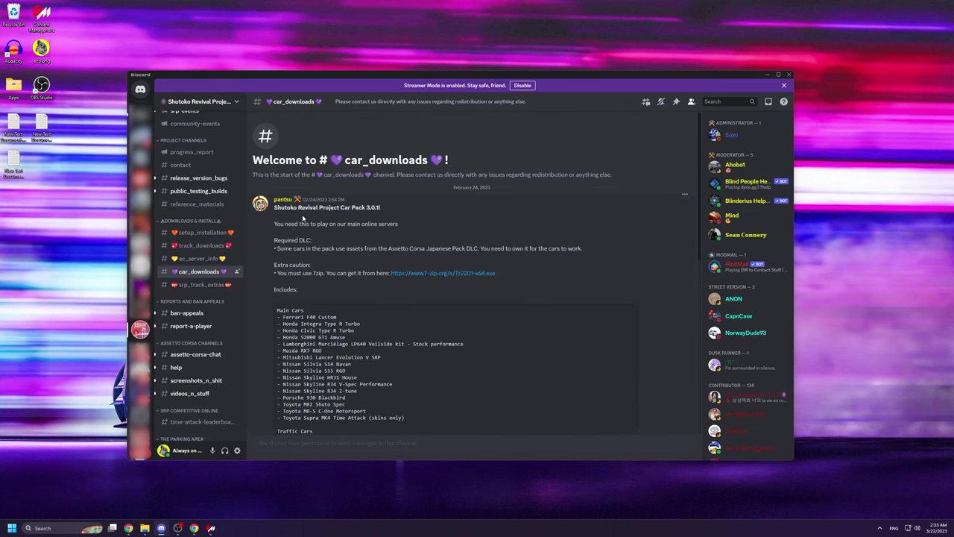
pyautogui.moveTo(298, 207); pyautogui.dragTo(380, 208)
pyautogui.click(395, 209)
pyautogui.moveTo(272, 243); pyautogui.dragTo(589, 256)
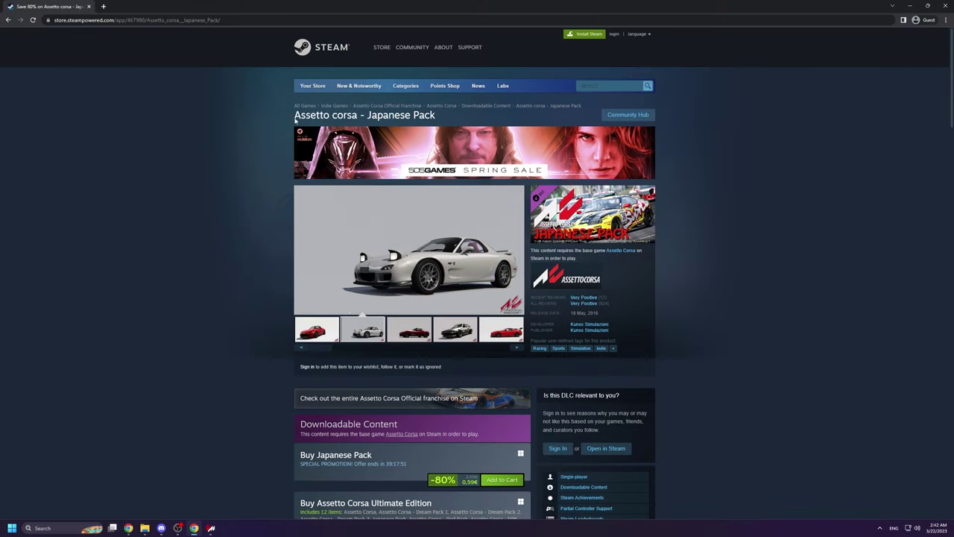
# Step: Examine the Steam store page for the Assetto Corsa Japanese Pack, checking the prices of the DLC and the Ultimate Edition
pyautogui.moveTo(294, 116); pyautogui.dragTo(435, 117)
pyautogui.click(235, 127)
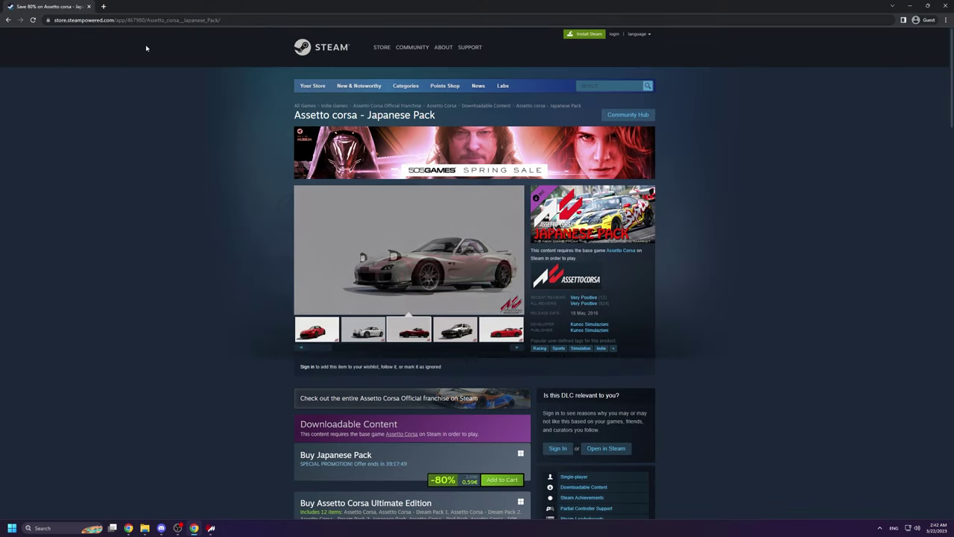
pyautogui.scroll(-3, 185, 202)
pyautogui.moveTo(305, 232); pyautogui.dragTo(397, 232)
pyautogui.click(266, 264)
pyautogui.moveTo(301, 262); pyautogui.dragTo(381, 273)
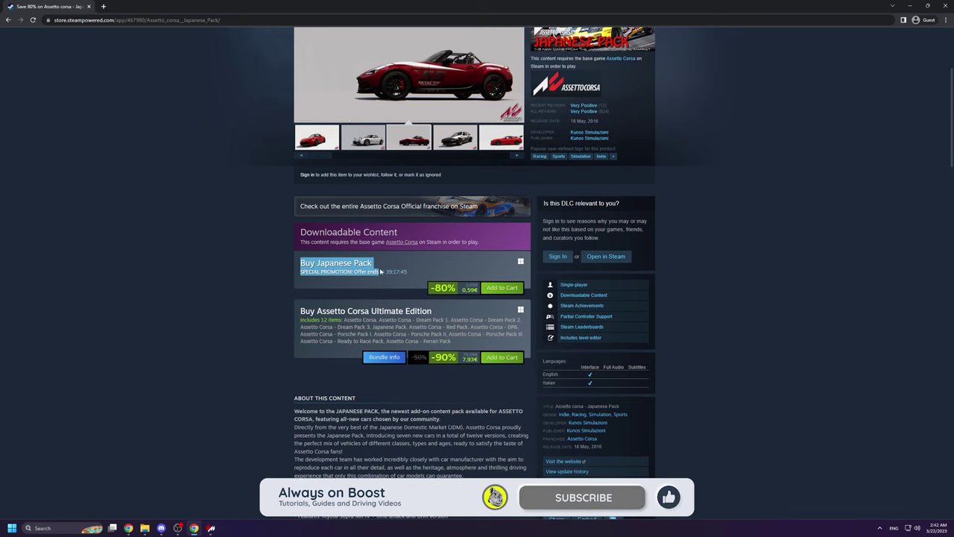
pyautogui.moveTo(464, 288); pyautogui.dragTo(481, 289)
pyautogui.click(278, 293)
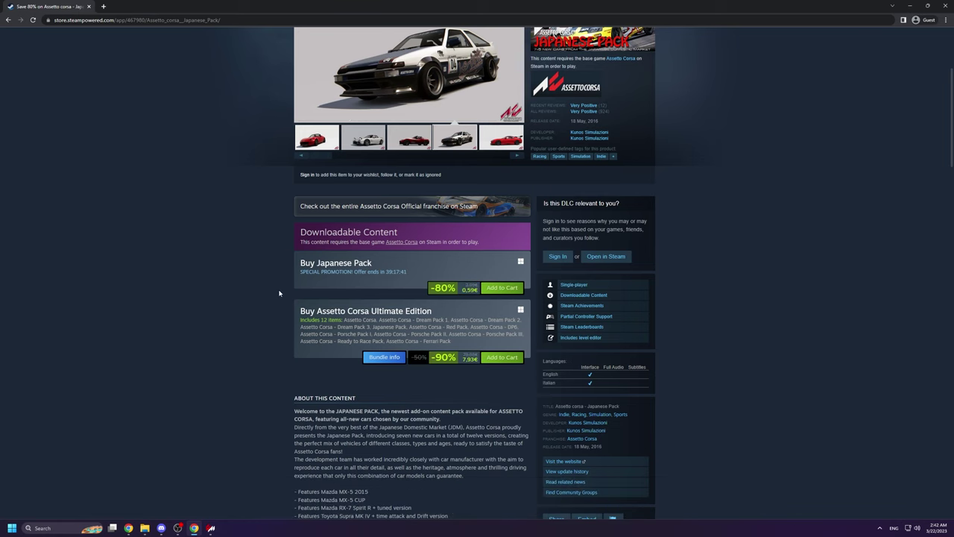
pyautogui.moveTo(474, 359); pyautogui.dragTo(262, 319)
pyautogui.click(262, 318)
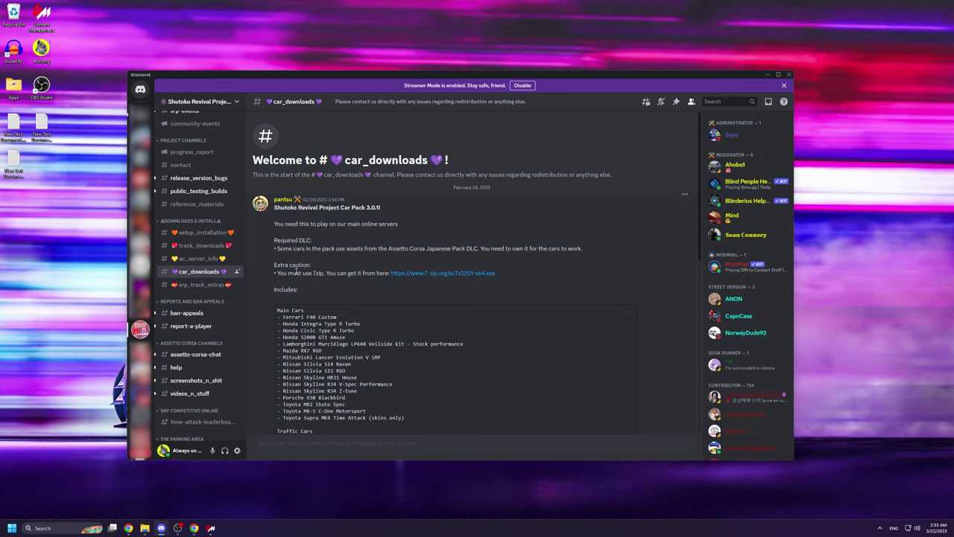
# Step: Read the car pack's 7zip caution and its installation instructions in the car_downloads channel
pyautogui.moveTo(291, 273); pyautogui.dragTo(373, 273)
pyautogui.click(372, 284)
pyautogui.scroll(-10, 372, 284)
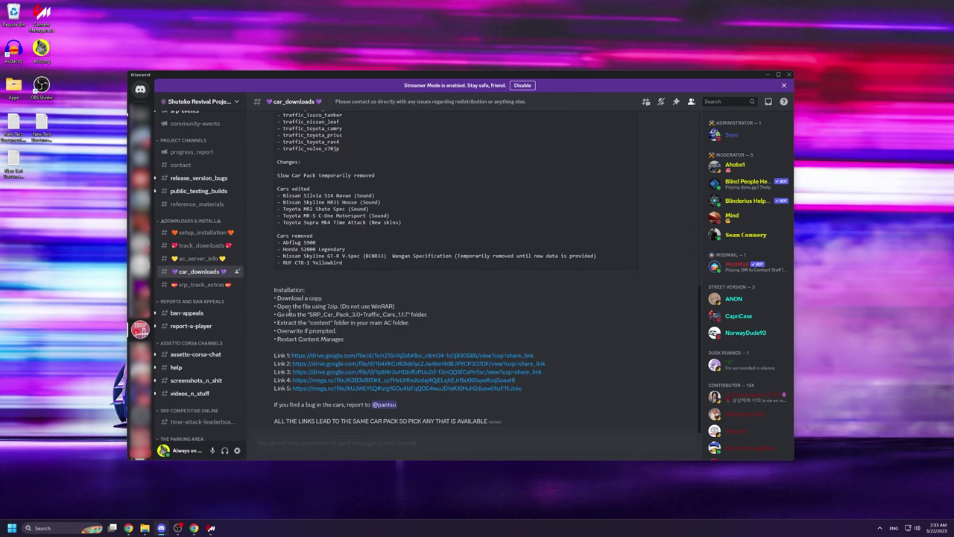
# Step: Try to download the car pack in the browser from Link 1 on Google Drive
pyautogui.rightClick(317, 361)
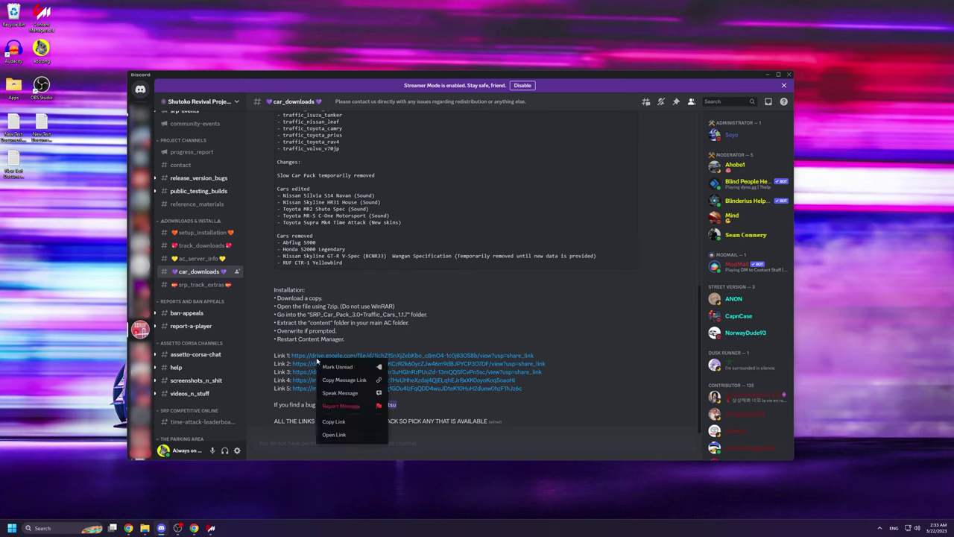
pyautogui.click(345, 422)
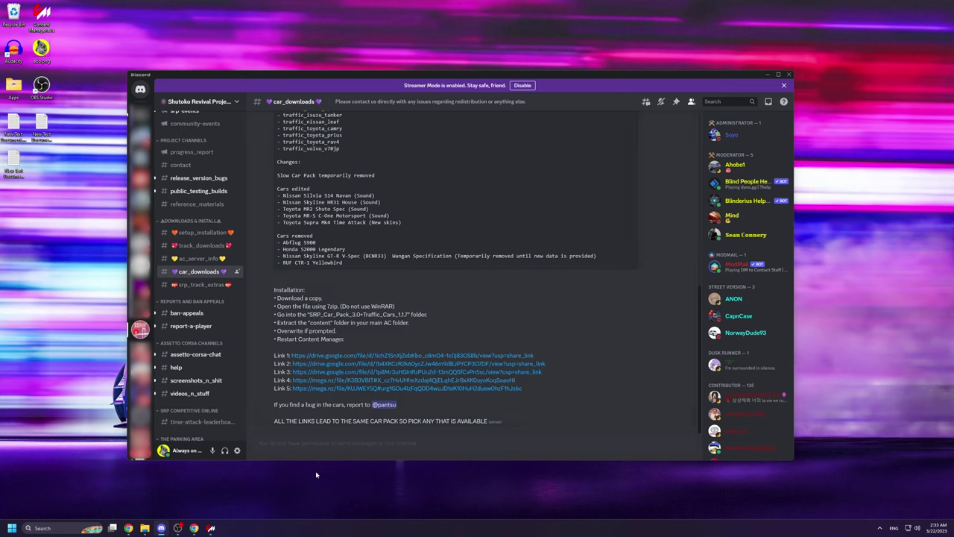
pyautogui.click(195, 485)
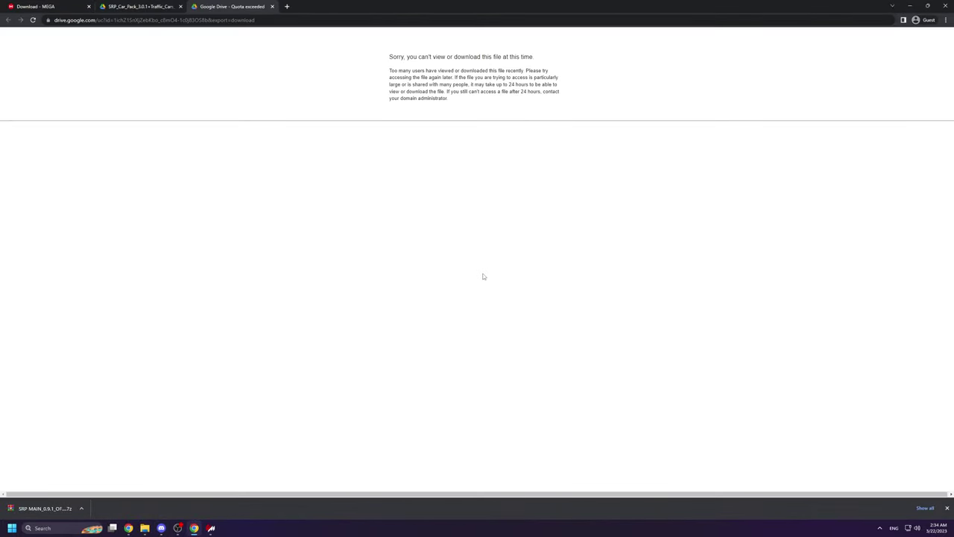
pyautogui.hotkey('ctrl', 'a')
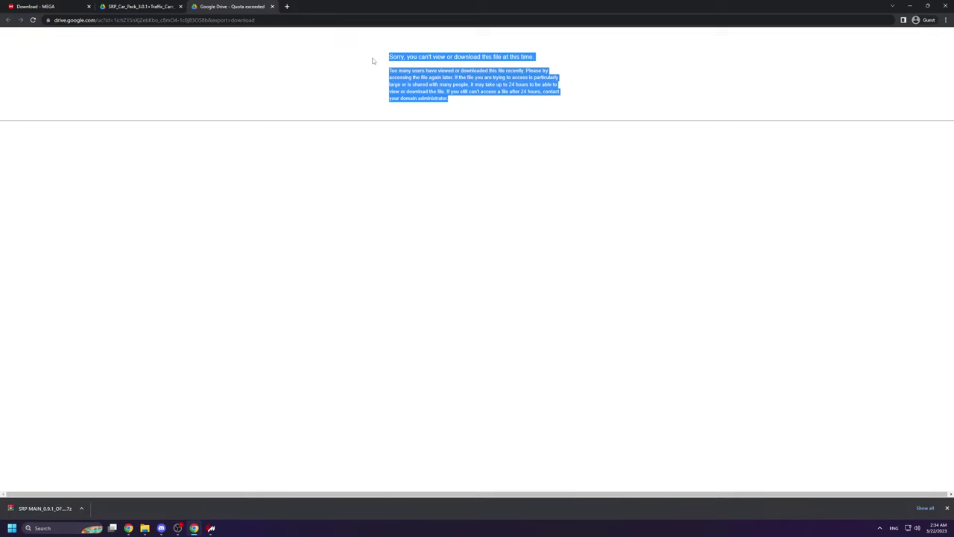
pyautogui.click(382, 171)
# Step: Copy the car pack's Link 4 from Discord, download SRP_Car_Pack_3.0.1+Traffic_Cars_1.1.7z from MEGA in the browser, and minimize the browser
pyautogui.click(161, 528)
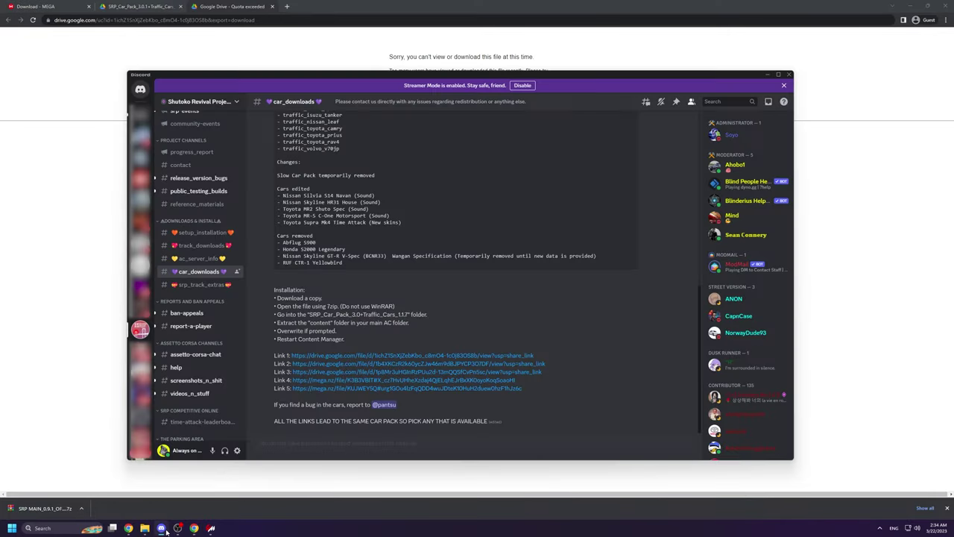
pyautogui.rightClick(341, 382)
pyautogui.click(358, 434)
pyautogui.click(240, 19)
pyautogui.hotkey('ctrl', 'v')
pyautogui.press('Return')
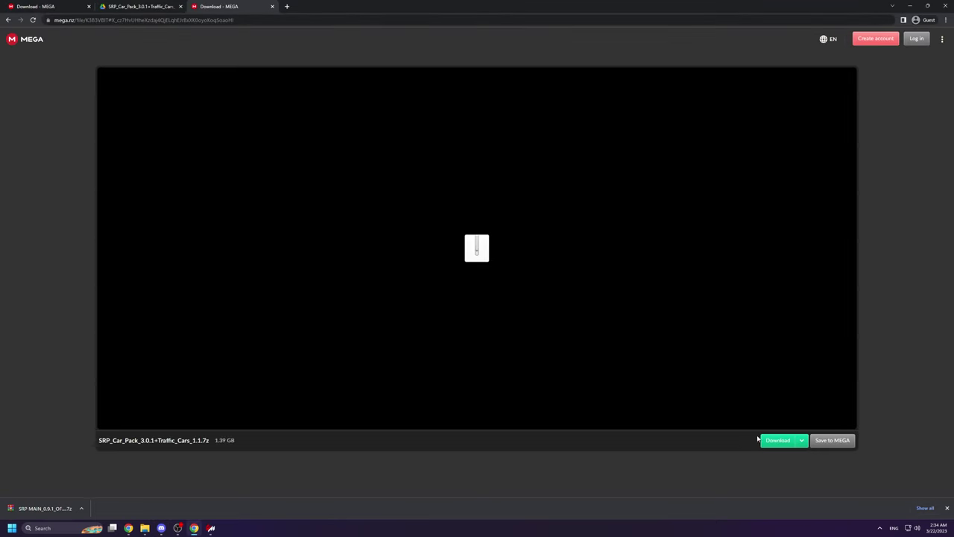
pyautogui.click(772, 442)
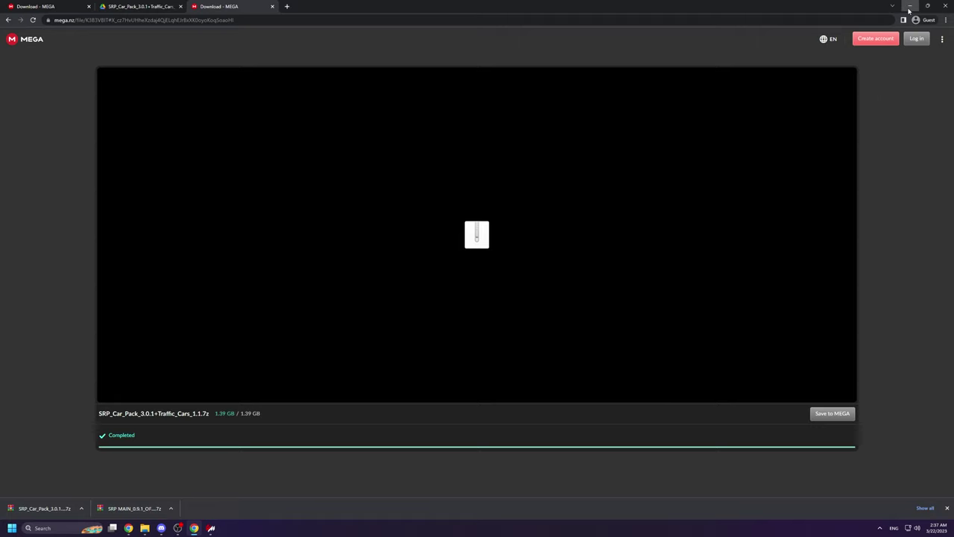
pyautogui.click(909, 9)
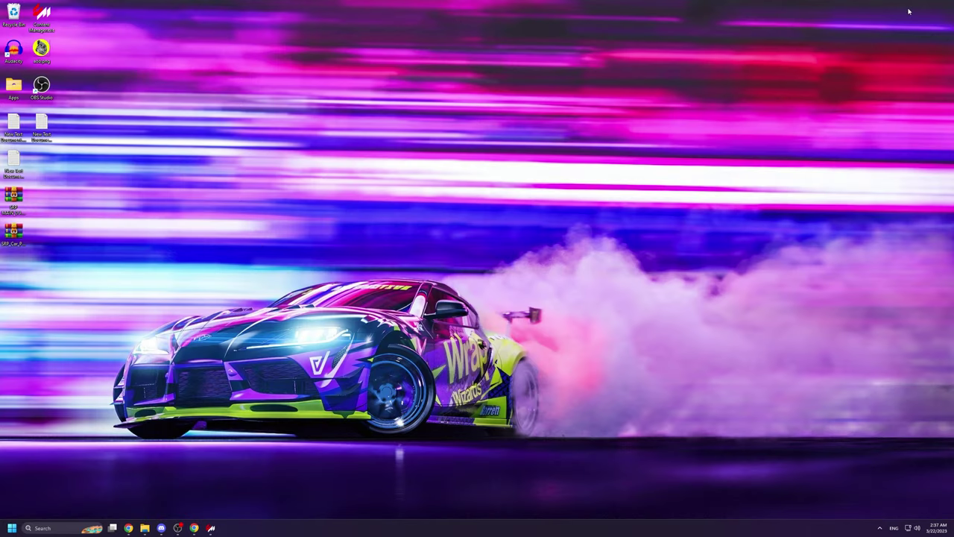
# Step: Switch to Content Manager, add SRP MAIN_0.9.1_OFFICIAL.7z from the desktop for installation and show the pending downloads
pyautogui.click(211, 528)
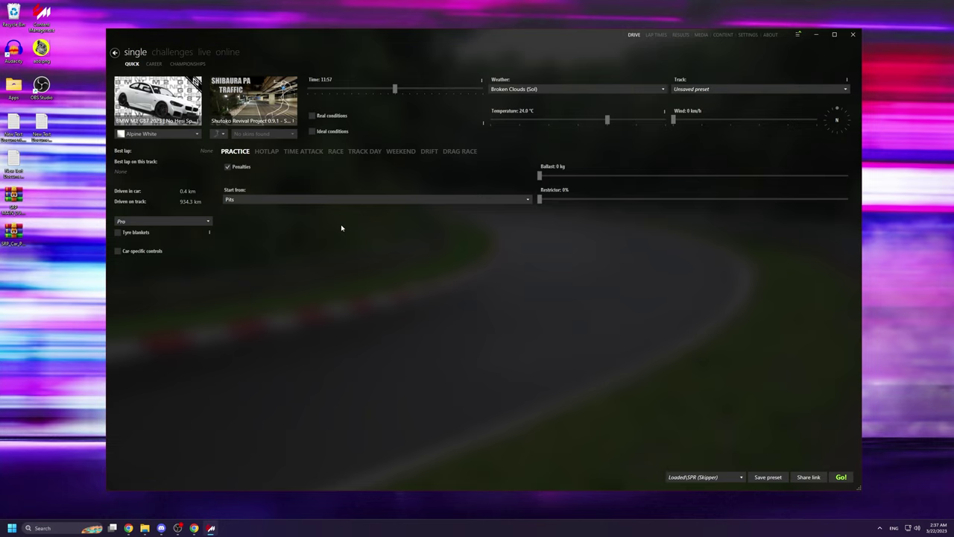
pyautogui.click(8, 218)
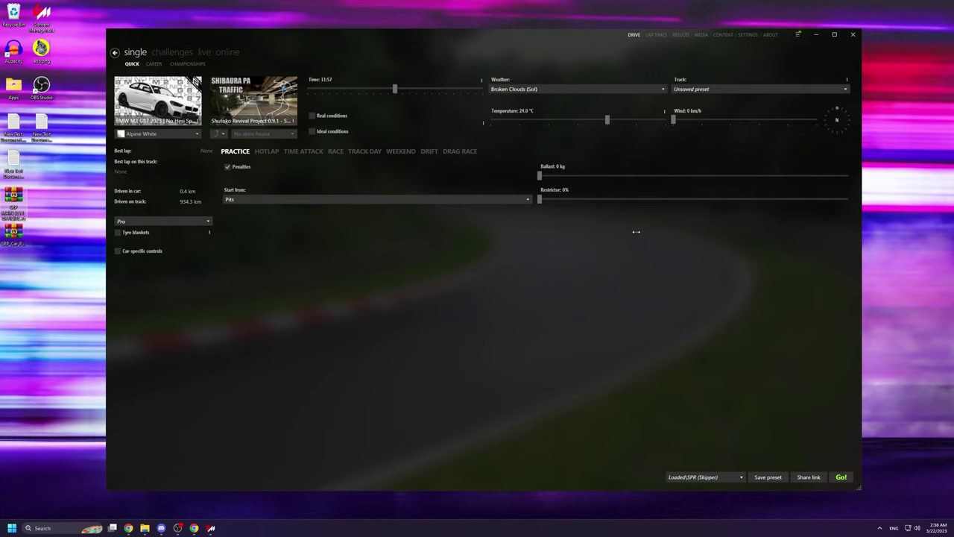
pyautogui.click(797, 35)
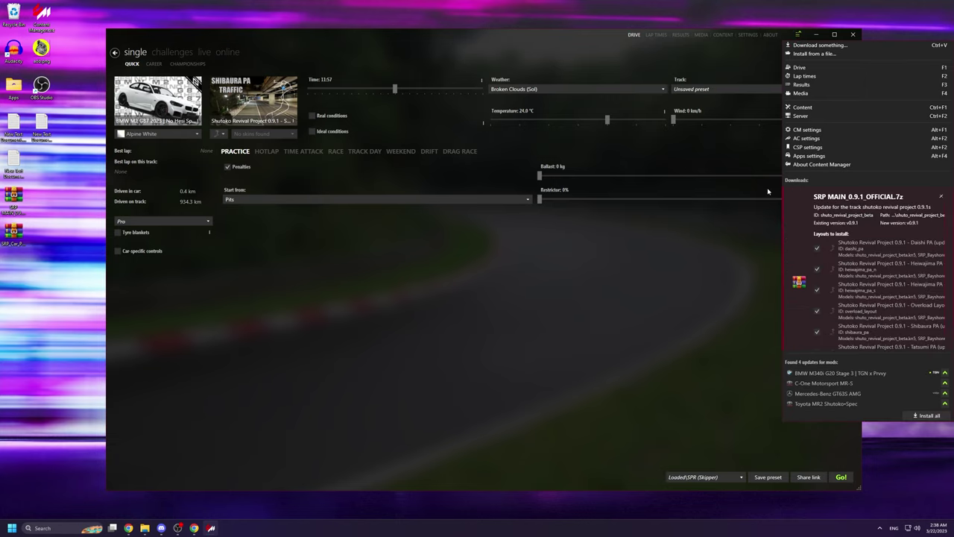
# Step: Review the Shutoko Revival Project track layouts offered for installation, cancel the install and close the downloads list
pyautogui.scroll(-1, 820, 317)
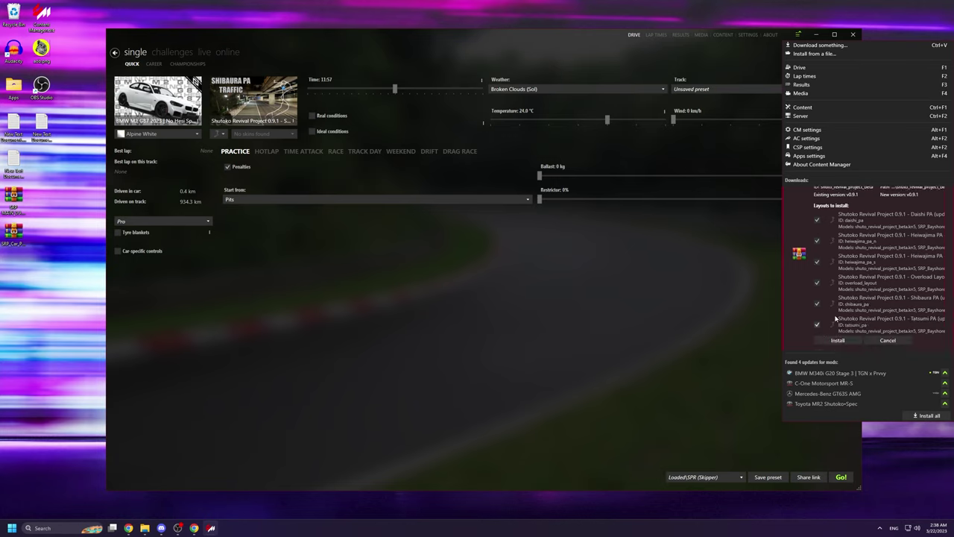
pyautogui.scroll(1, 835, 319)
pyautogui.scroll(-1, 811, 237)
pyautogui.click(880, 341)
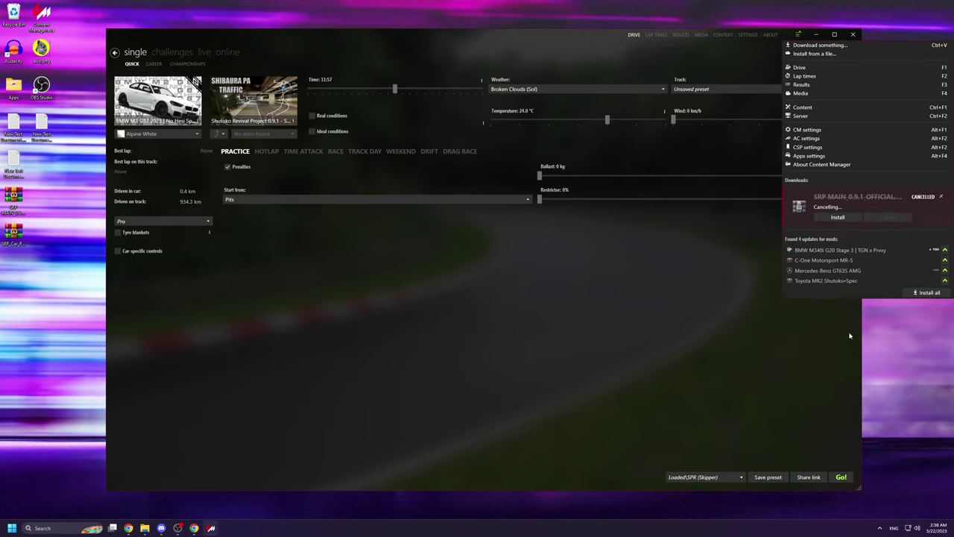
pyautogui.click(711, 268)
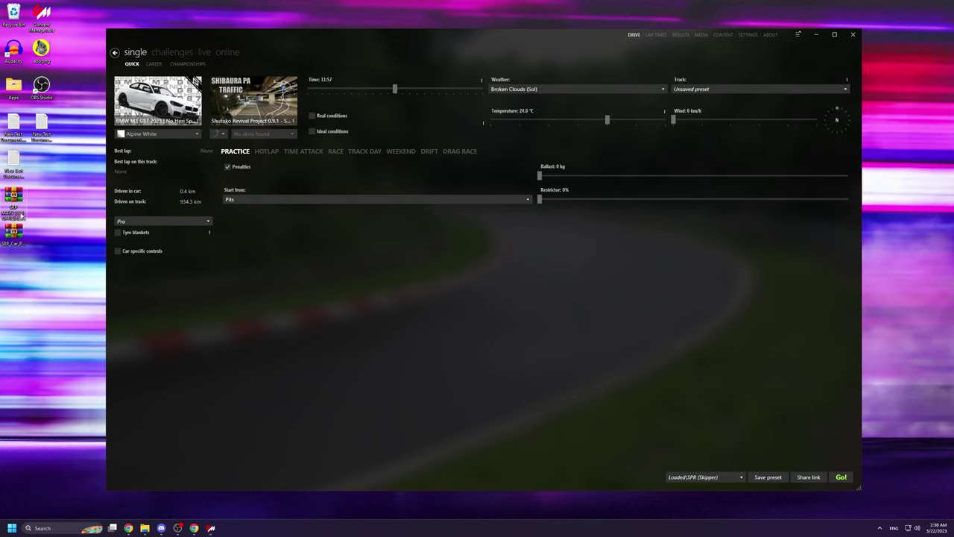
# Step: Extract the content folder of SRP MAIN_0.9.1_OFFICIAL.7z from the desktop into D:\Steam\steamapps\common\assettocorsa, skipping all existing files, and close the archive
pyautogui.doubleClick(15, 200)
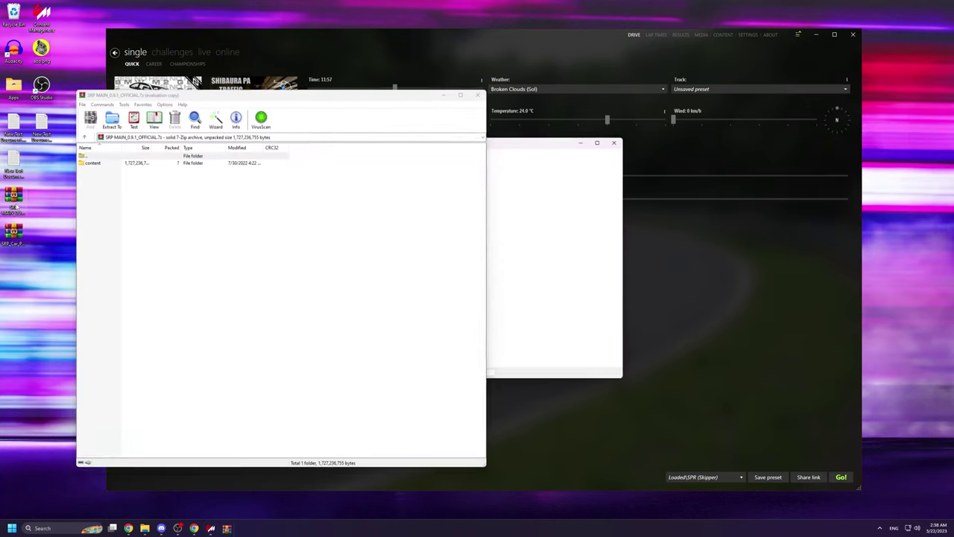
pyautogui.click(616, 138)
pyautogui.moveTo(268, 100); pyautogui.dragTo(360, 105)
pyautogui.click(184, 168)
pyautogui.click(205, 126)
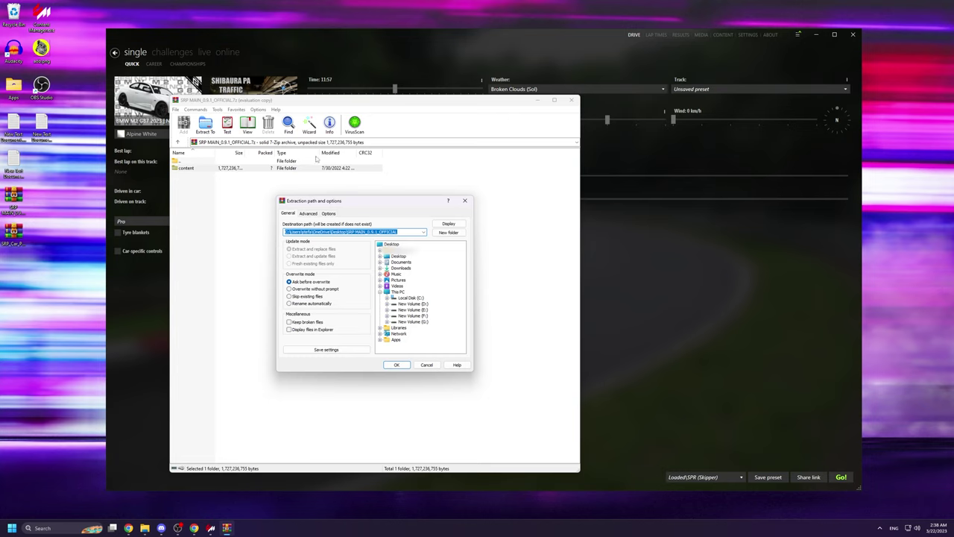
pyautogui.hotkey('ctrl', 'v')
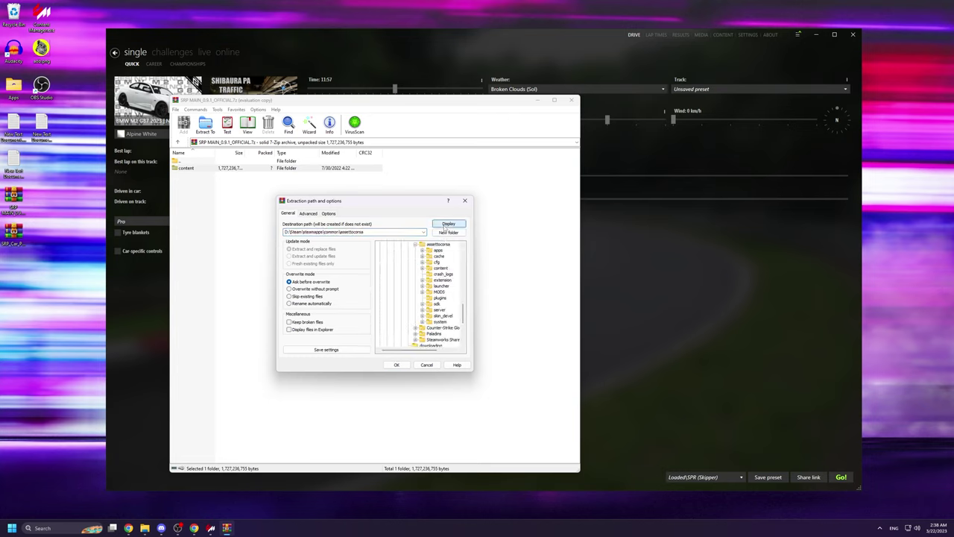
pyautogui.click(435, 245)
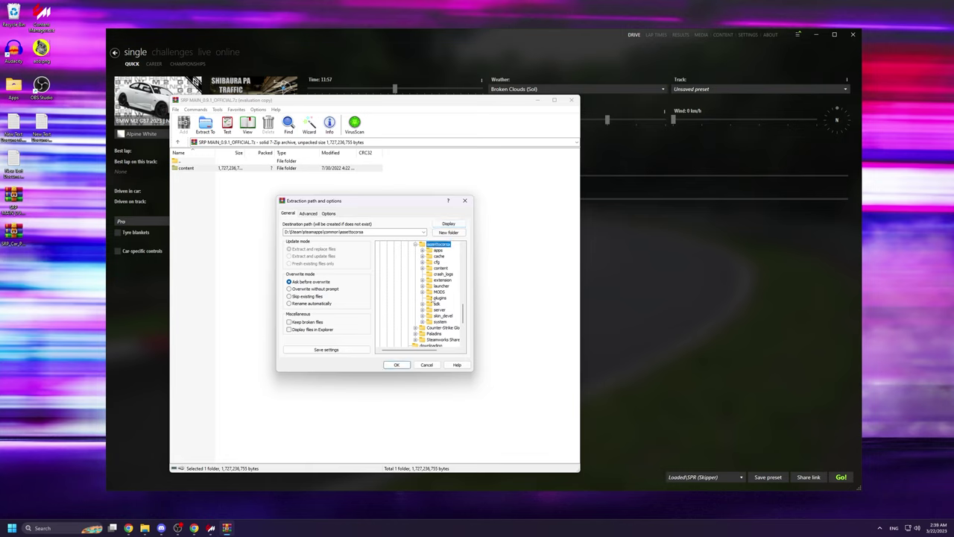
pyautogui.click(399, 366)
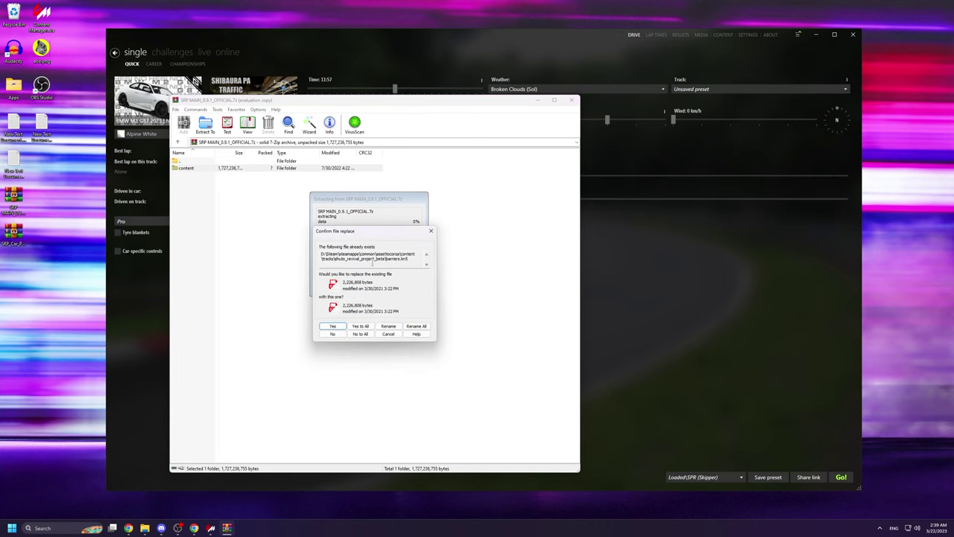
pyautogui.click(362, 334)
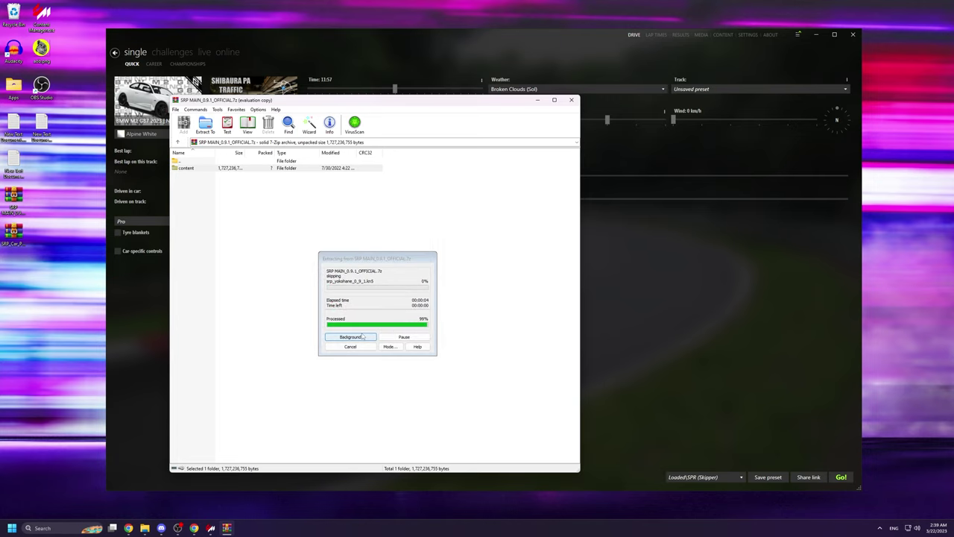
pyautogui.click(571, 99)
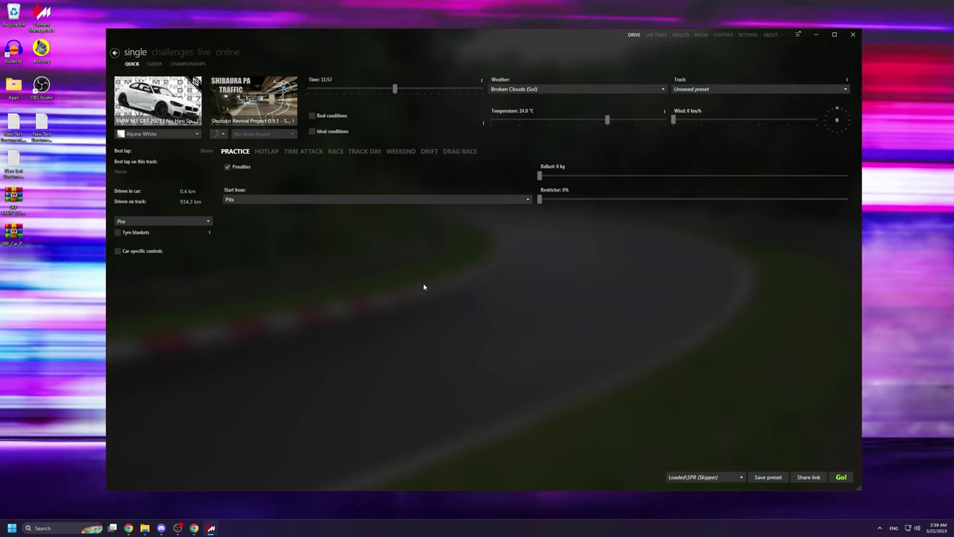
# Step: Extract the content folder of SRP_Car_Pack_3.0.1+Traffic_Cars_1.1.7z from the desktop into D:\Steam\steamapps\common\assettocorsa and close the archive
pyautogui.click(8, 239)
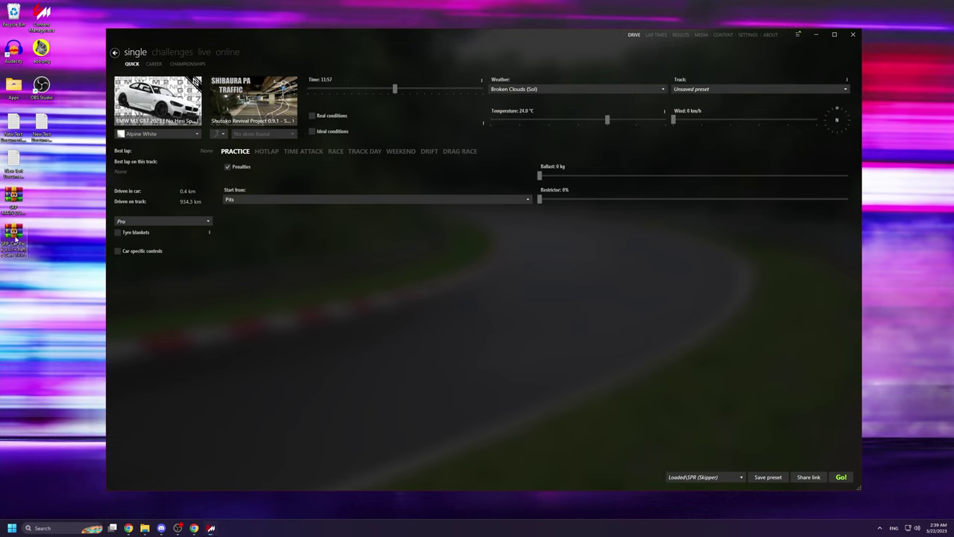
pyautogui.doubleClick(25, 241)
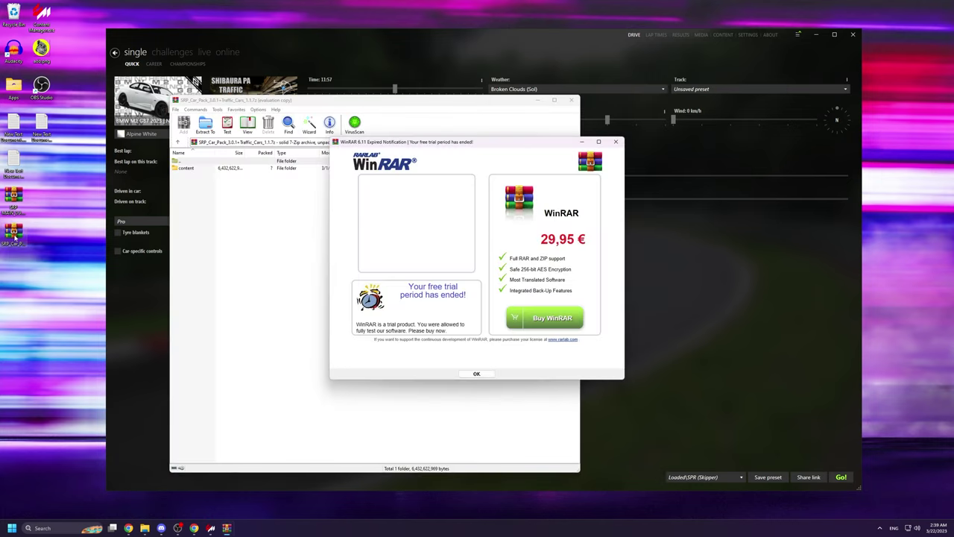
pyautogui.click(616, 141)
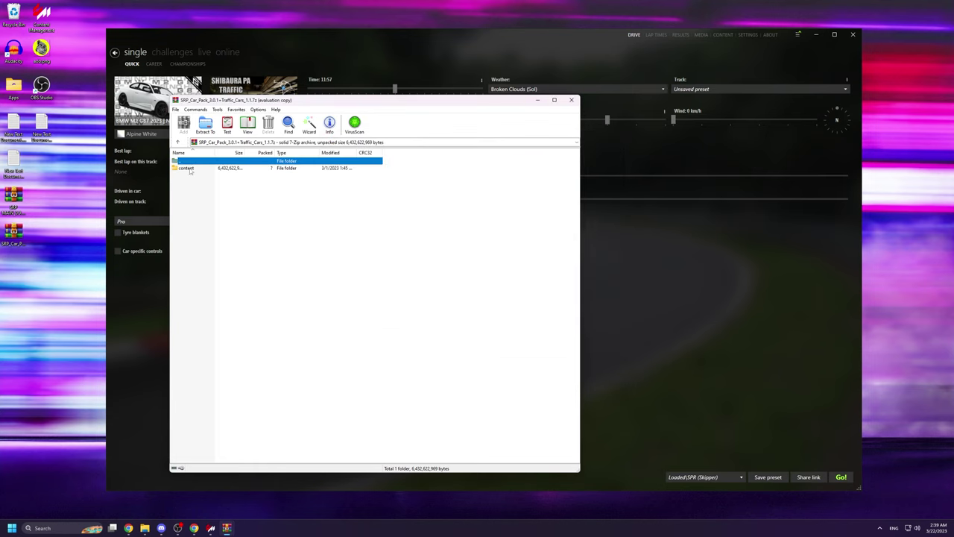
pyautogui.click(186, 169)
pyautogui.click(205, 124)
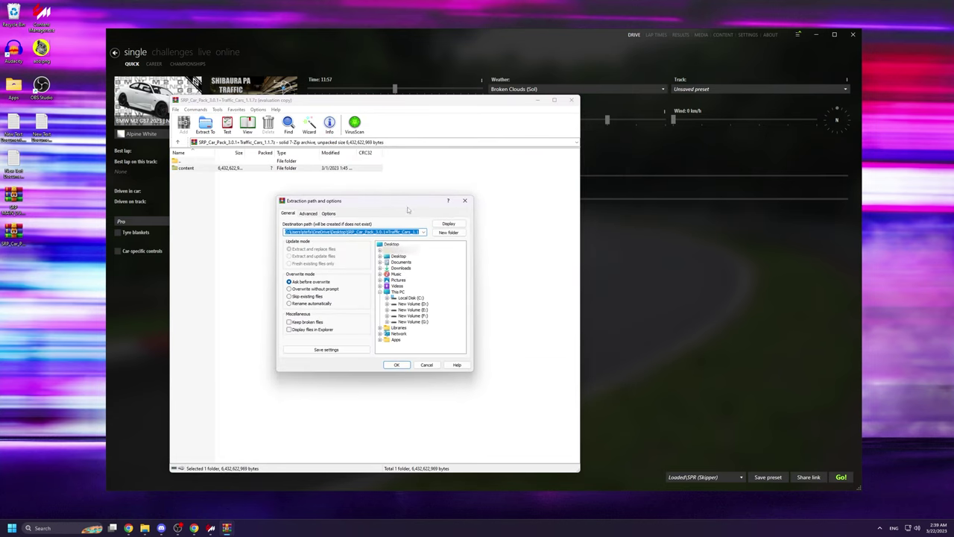
pyautogui.hotkey('ctrl', 'v')
pyautogui.press('Return')
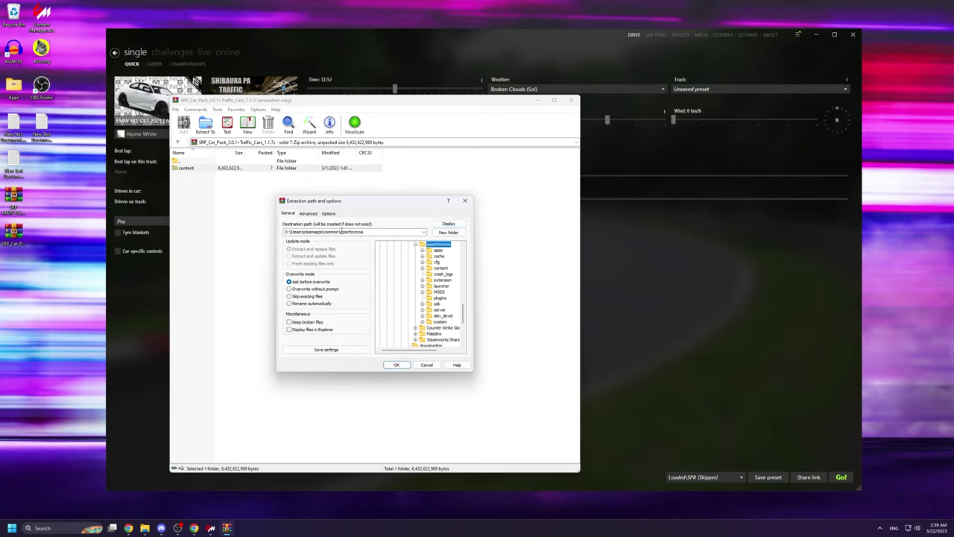
pyautogui.click(406, 366)
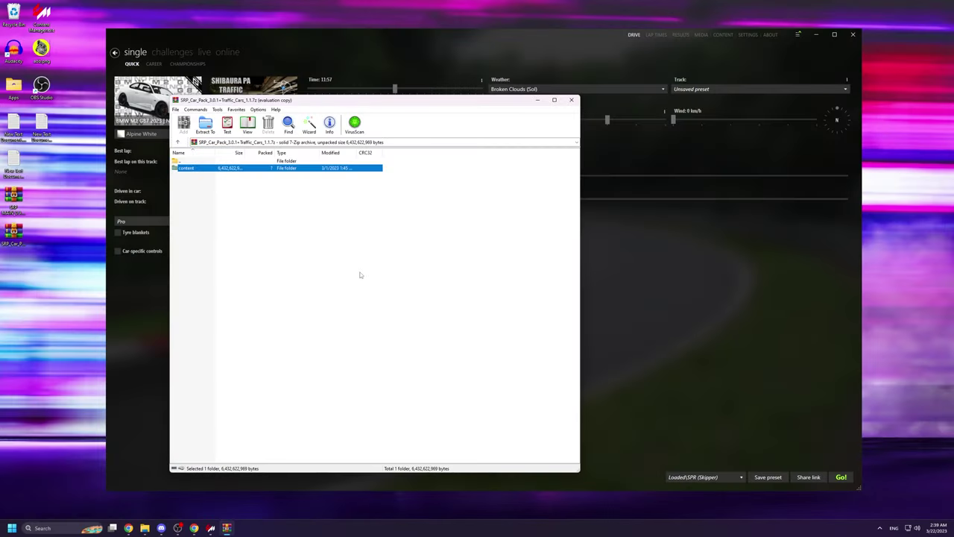
pyautogui.click(360, 275)
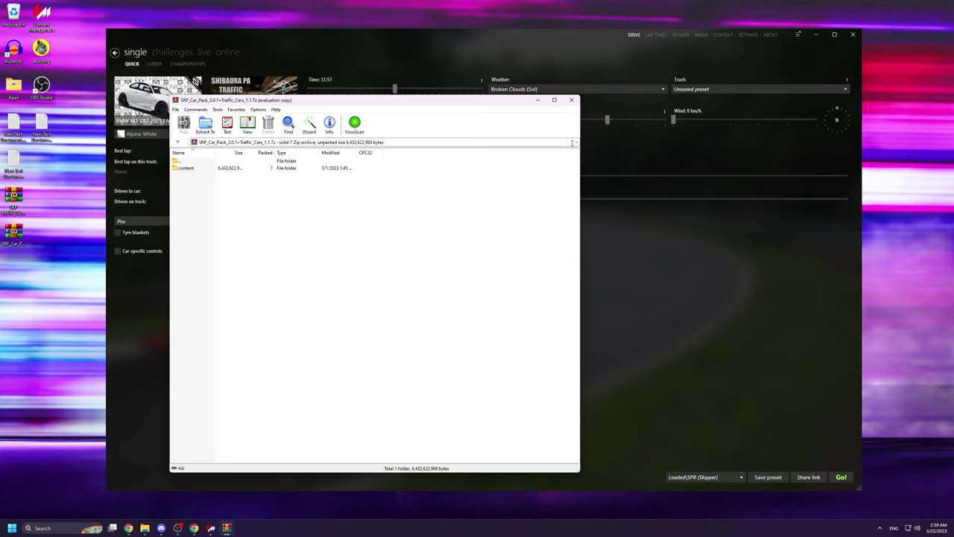
pyautogui.click(571, 99)
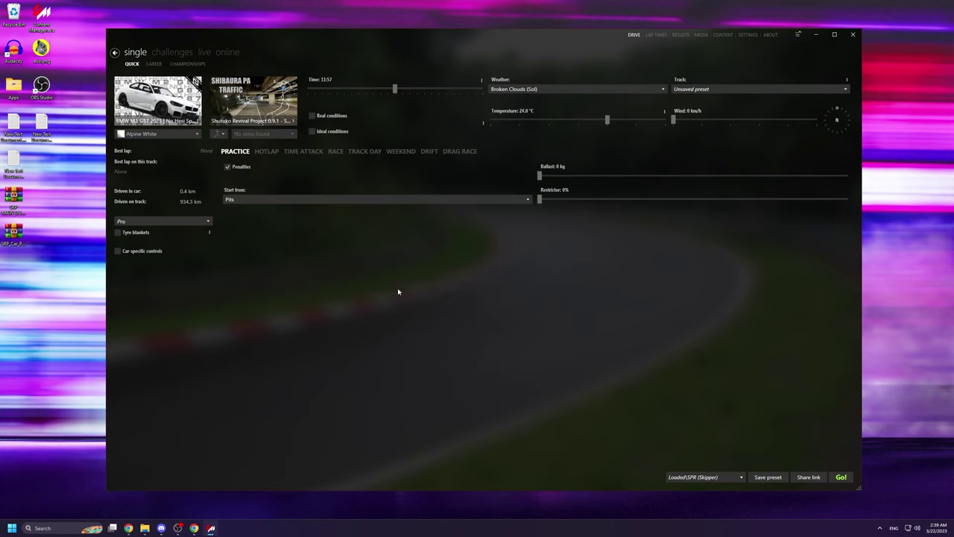
# Step: Review the Graphic Adjustments settings of Custom Shaders Patch in Content Manager
pyautogui.click(750, 36)
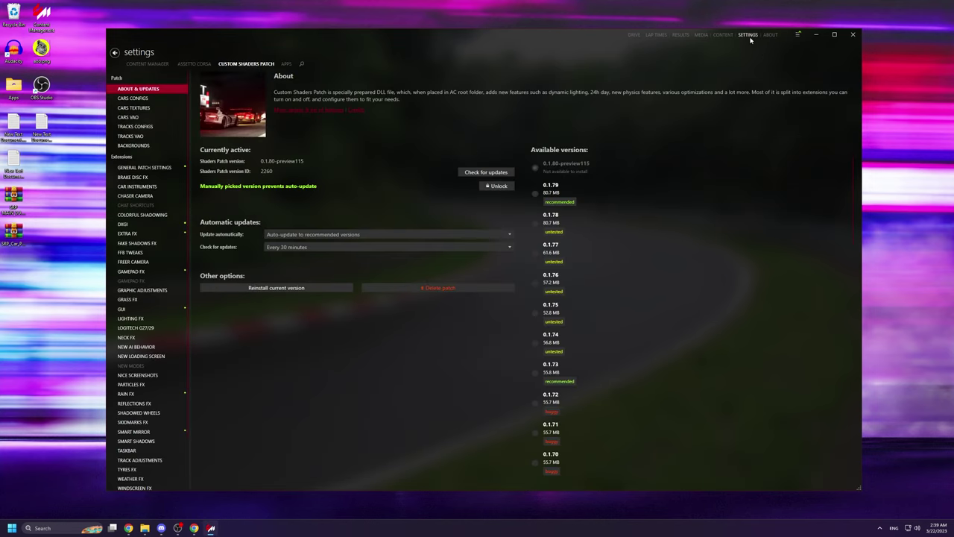
pyautogui.click(156, 291)
pyautogui.scroll(-1, 380, 278)
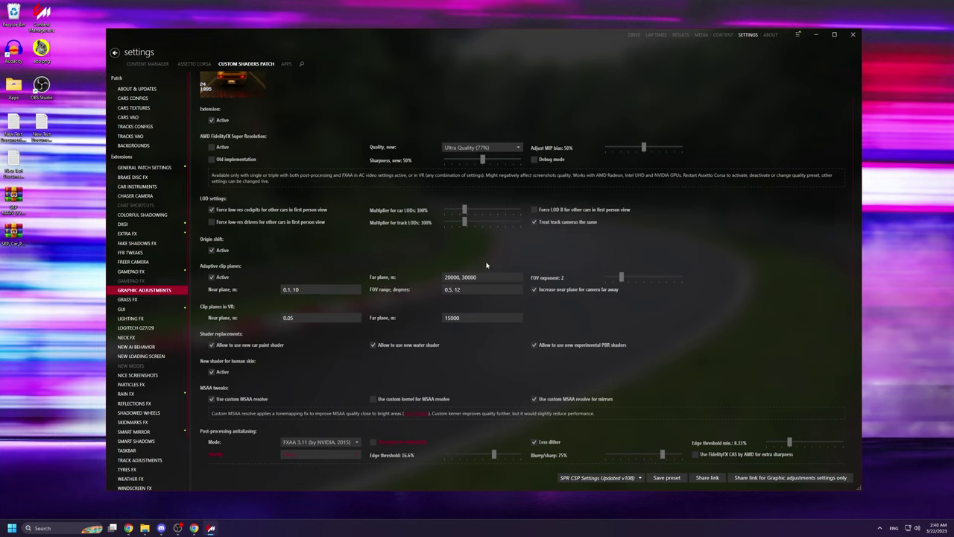
# Step: Filter the drive tracks by "shuto", preview the Shutoko Revival Project 0.9.1 layouts and choose Shibaura PA Traffic
pyautogui.click(633, 35)
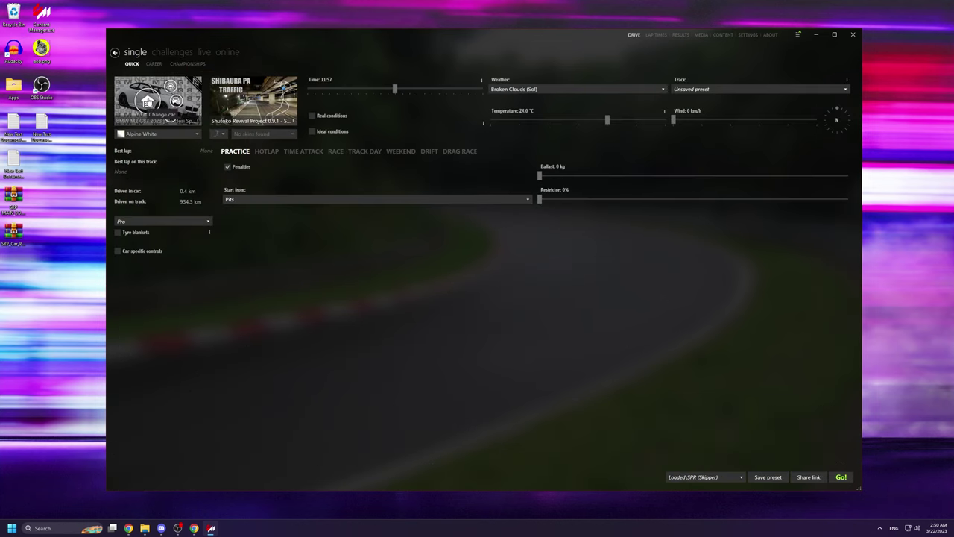
pyautogui.click(243, 101)
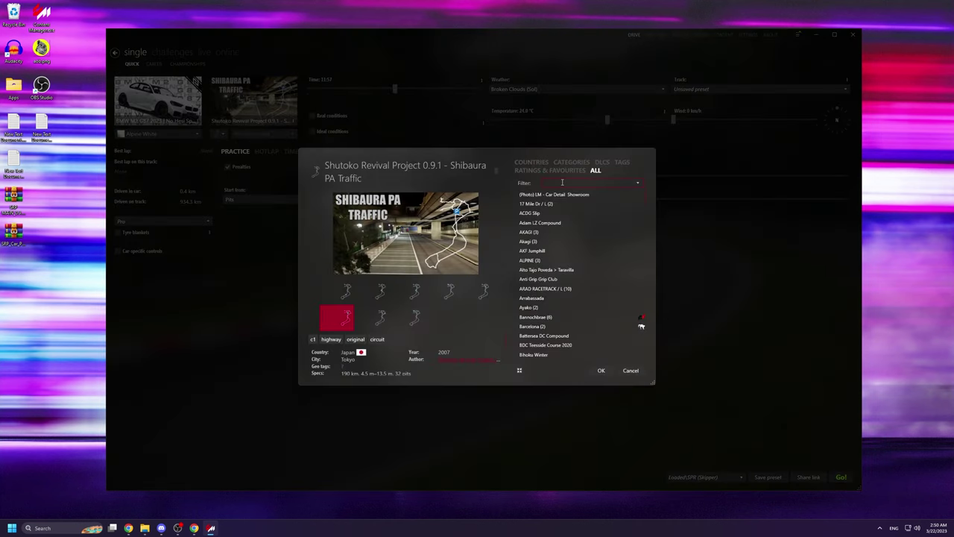
pyautogui.write('shuto')
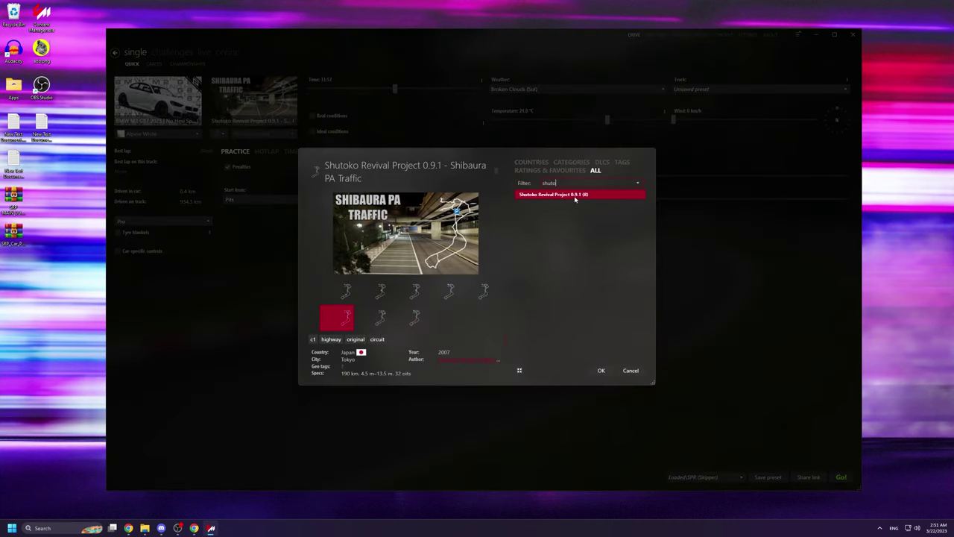
pyautogui.click(347, 295)
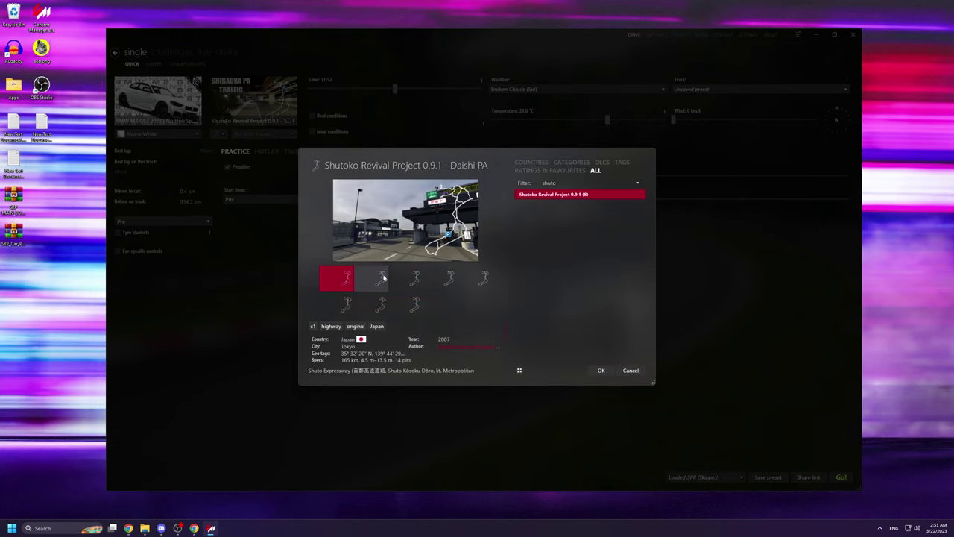
pyautogui.click(376, 290)
pyautogui.click(414, 287)
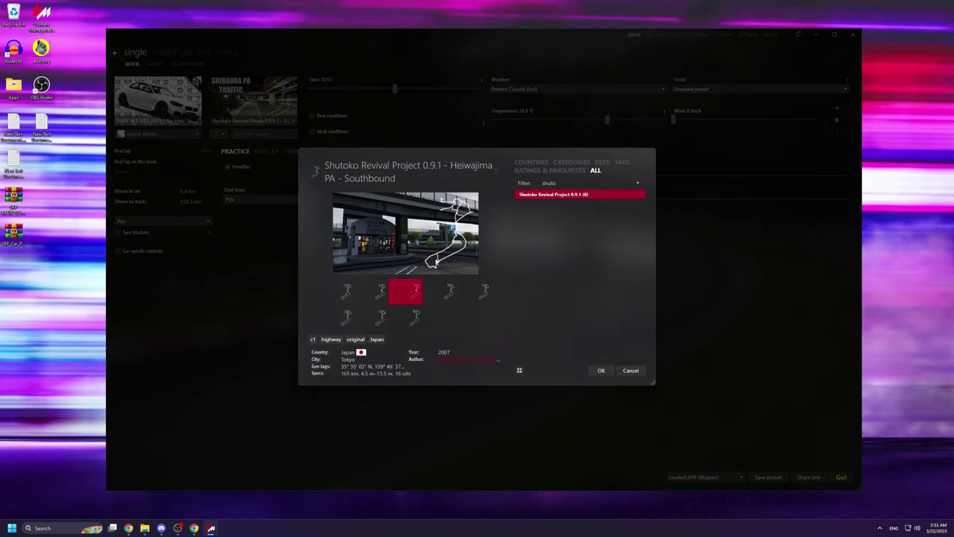
pyautogui.click(447, 287)
pyautogui.click(466, 287)
pyautogui.click(446, 291)
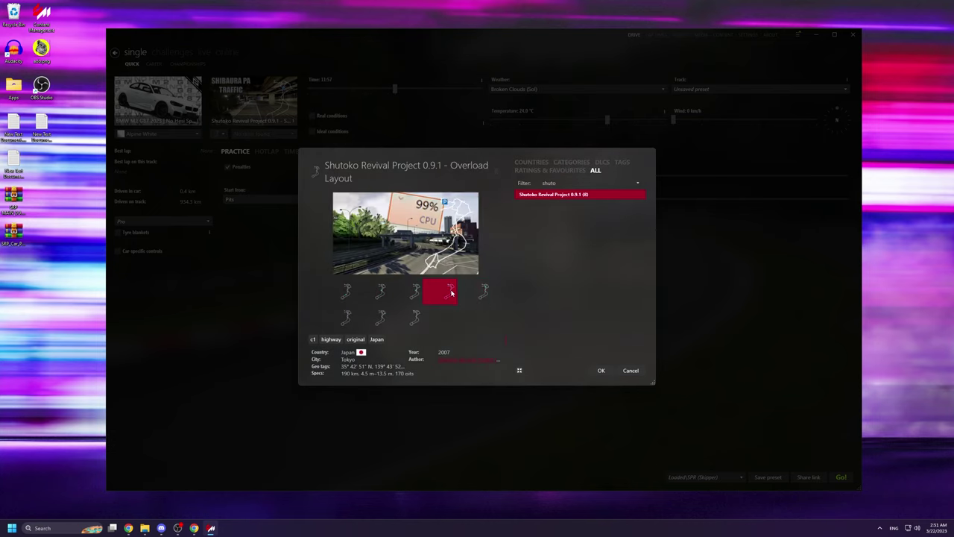
pyautogui.click(364, 319)
pyautogui.click(345, 319)
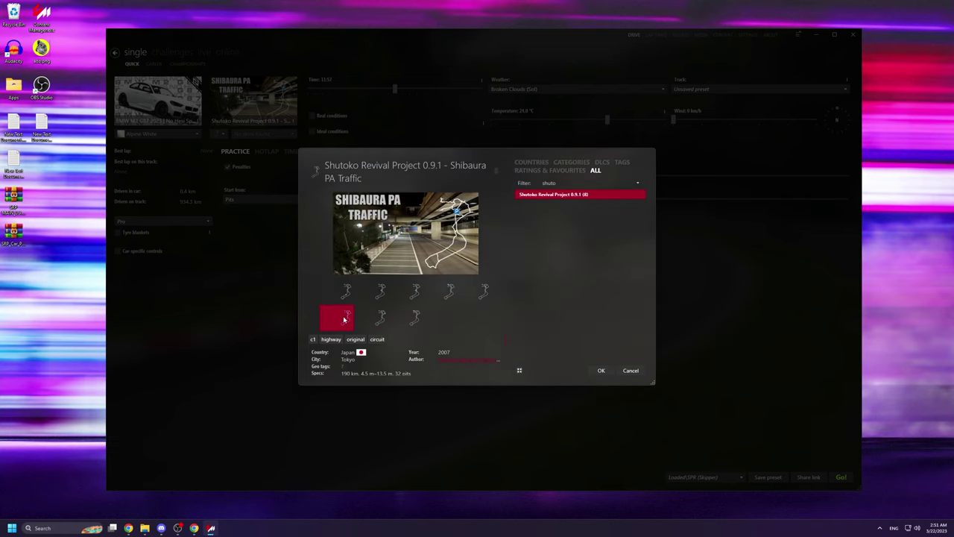
pyautogui.click(601, 370)
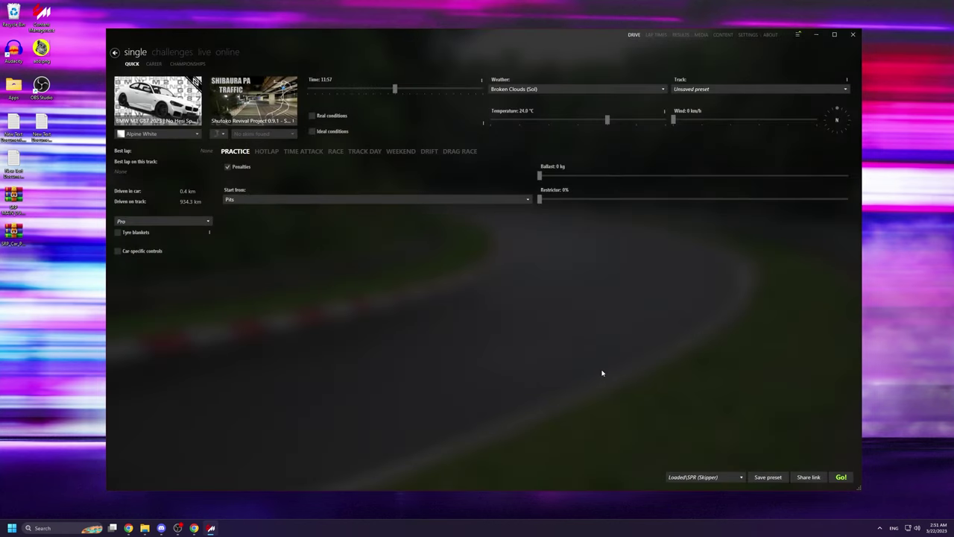
# Step: Examine the New AI Behavior settings of Custom Shaders Patch, especially the AI flood push force, behaviour variation and speed limit
pyautogui.click(748, 34)
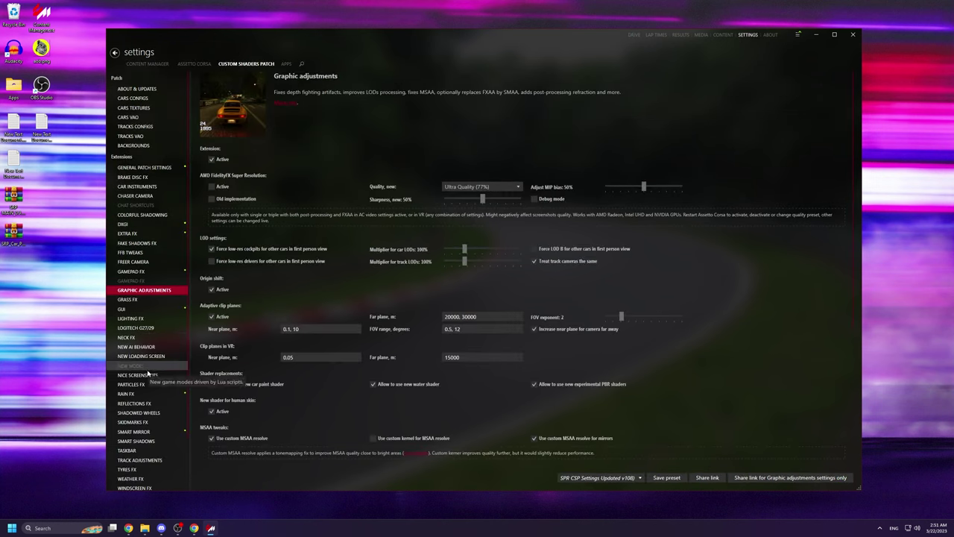
pyautogui.click(139, 348)
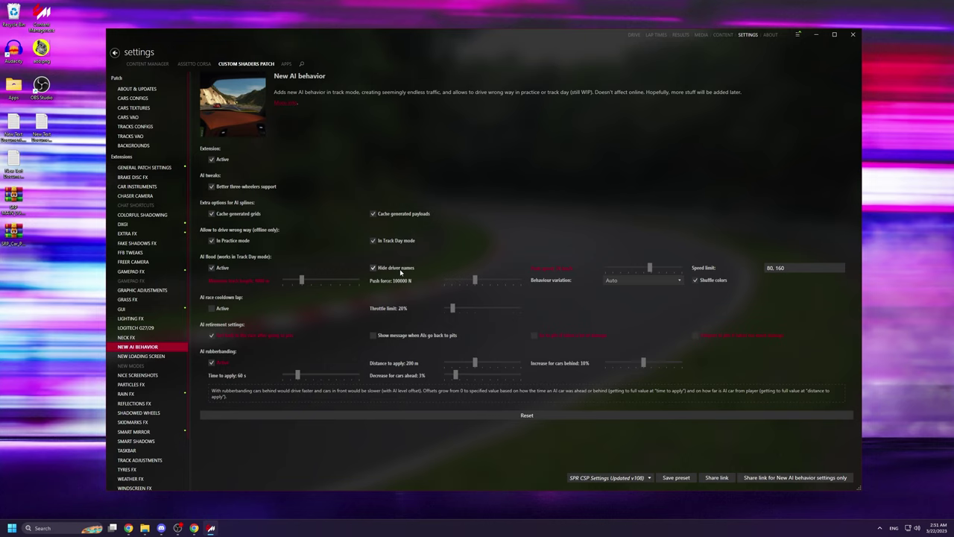
pyautogui.moveTo(392, 282)
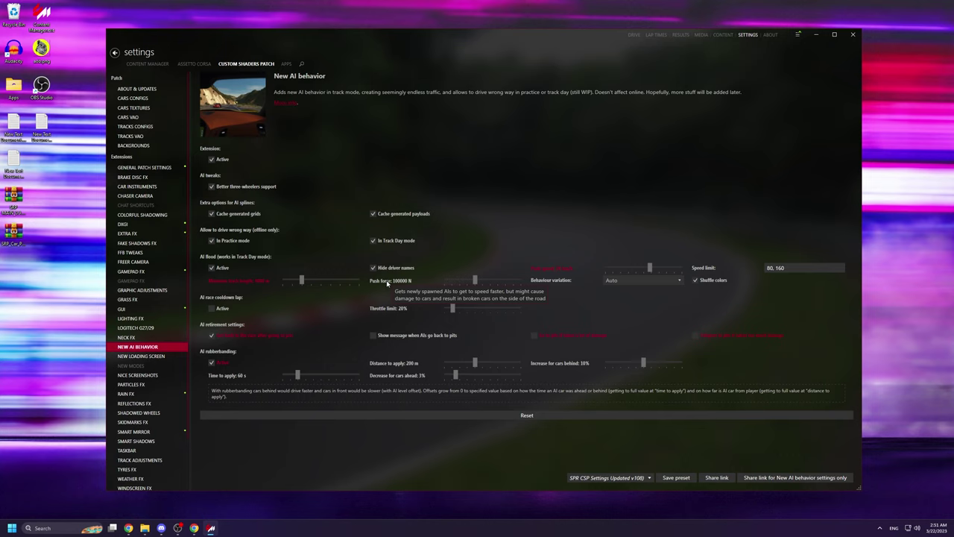
pyautogui.moveTo(544, 270)
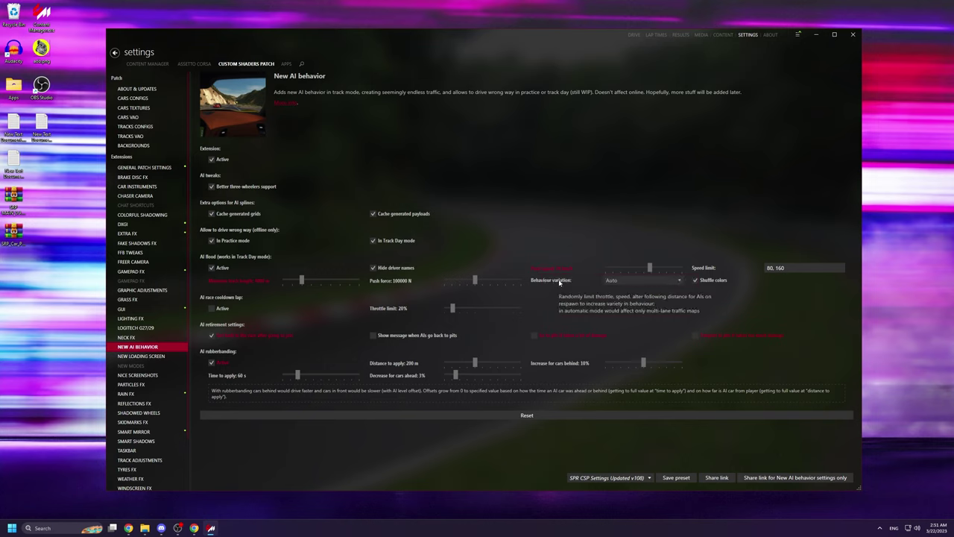
pyautogui.moveTo(706, 269)
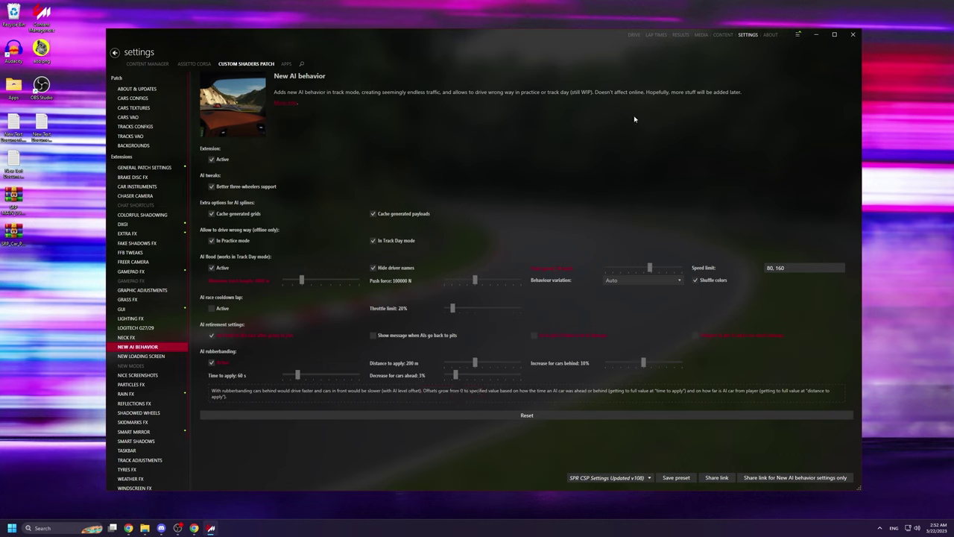
# Step: Return to the drive setup, filter the tracks by "shutoko" and confirm the Shibaura PA Traffic layout
pyautogui.click(634, 41)
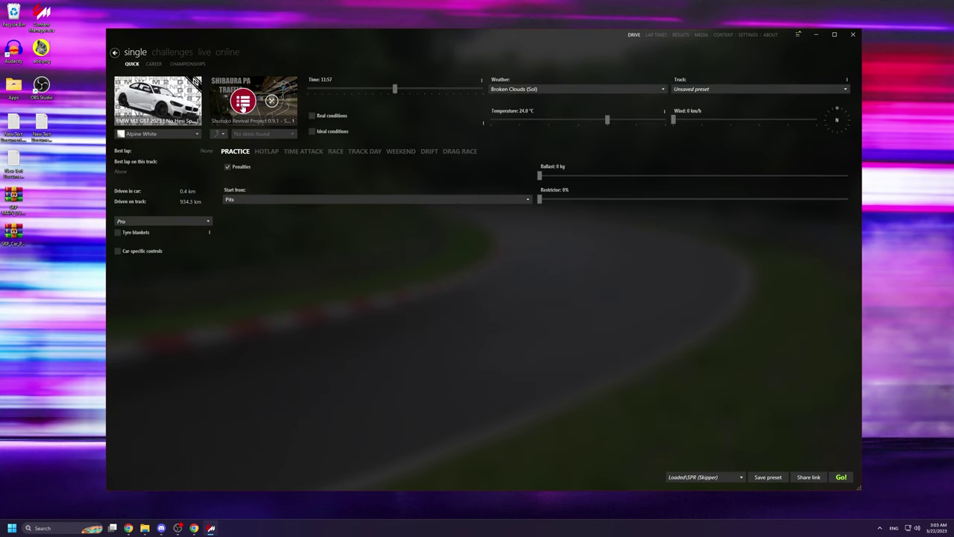
pyautogui.click(243, 104)
pyautogui.write('shutoko')
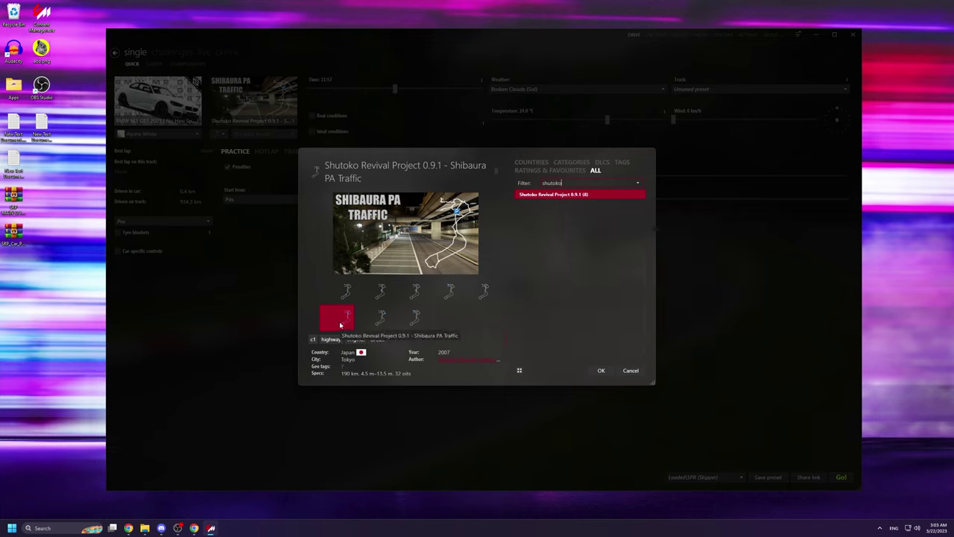
pyautogui.click(600, 371)
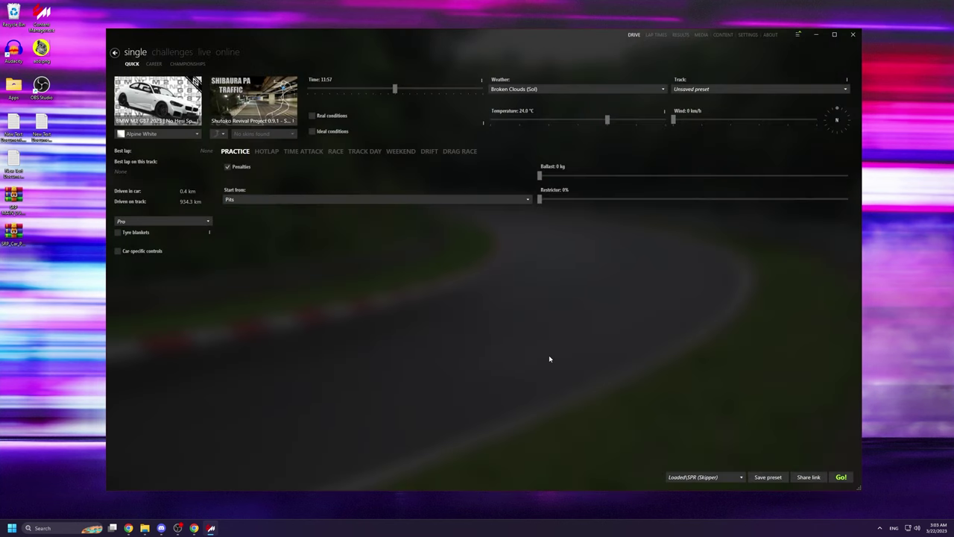
# Step: Set the session type to Track Day and open the car picker for its opponents
pyautogui.click(366, 154)
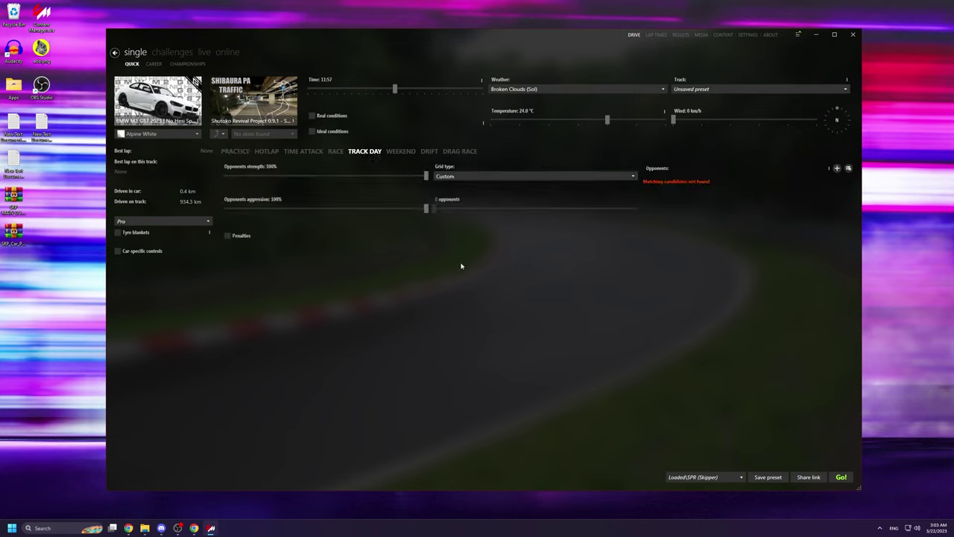
pyautogui.click(836, 169)
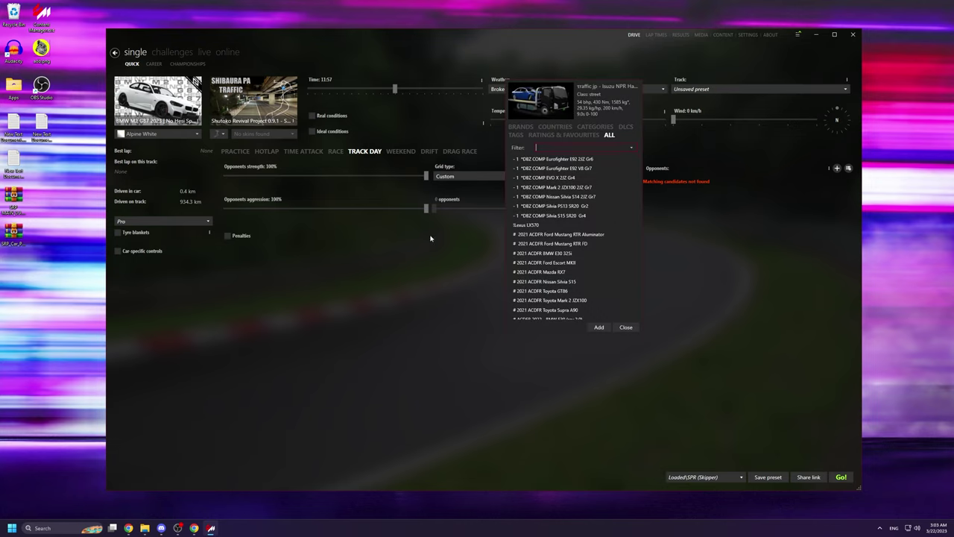
pyautogui.click(375, 319)
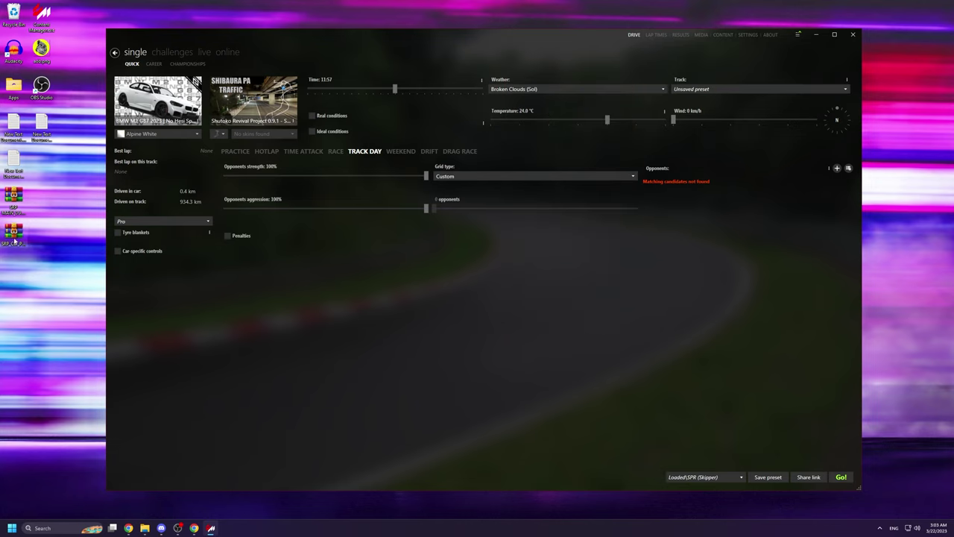
# Step: Open the SRP_Car_Pack_3.0.1+Traffic_Cars_1.1 archive and look through the car folders under content\cars
pyautogui.doubleClick(13, 243)
pyautogui.press('Escape')
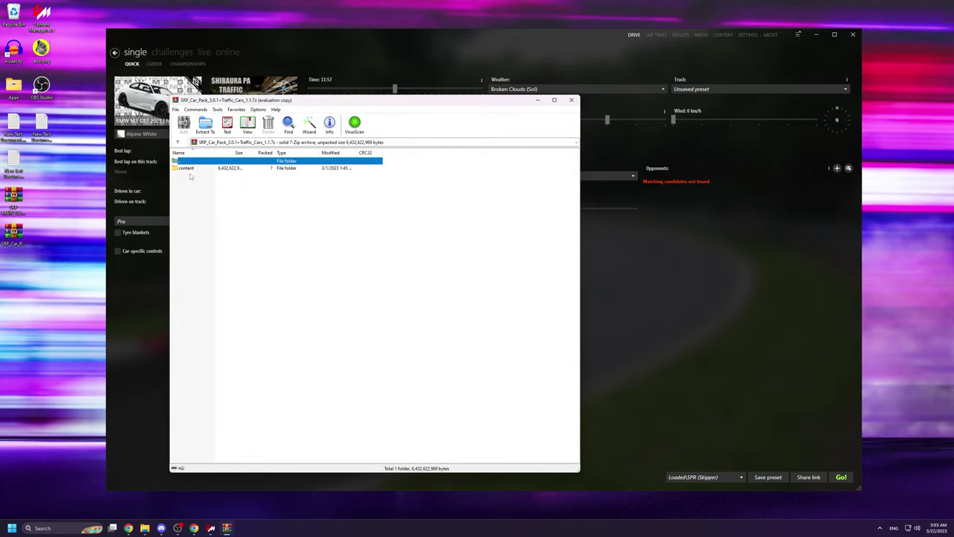
pyautogui.doubleClick(188, 171)
pyautogui.click(184, 172)
pyautogui.doubleClick(186, 171)
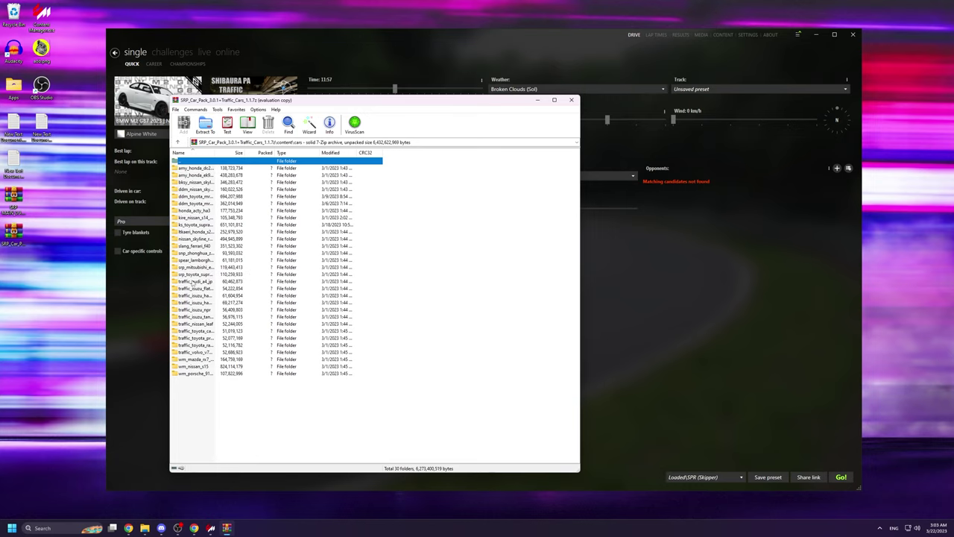
pyautogui.click(537, 100)
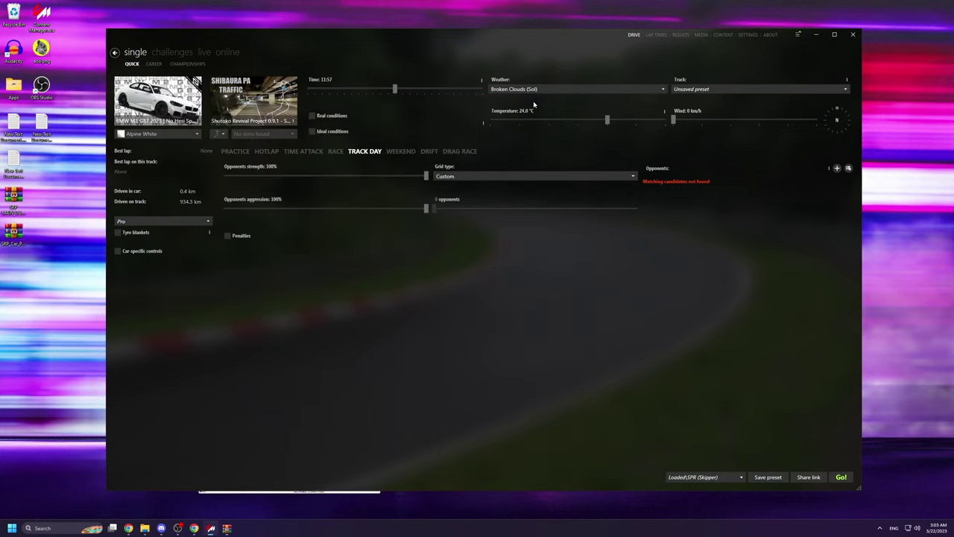
# Step: Filter the opponent cars by "traffic" and browse the matching cars as far as the traffic jp models
pyautogui.click(836, 169)
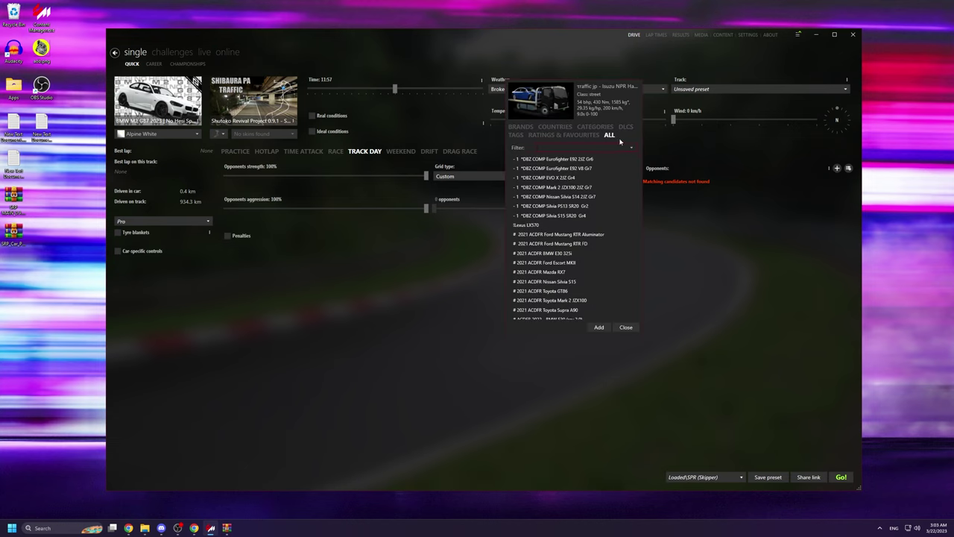
pyautogui.write('traffic')
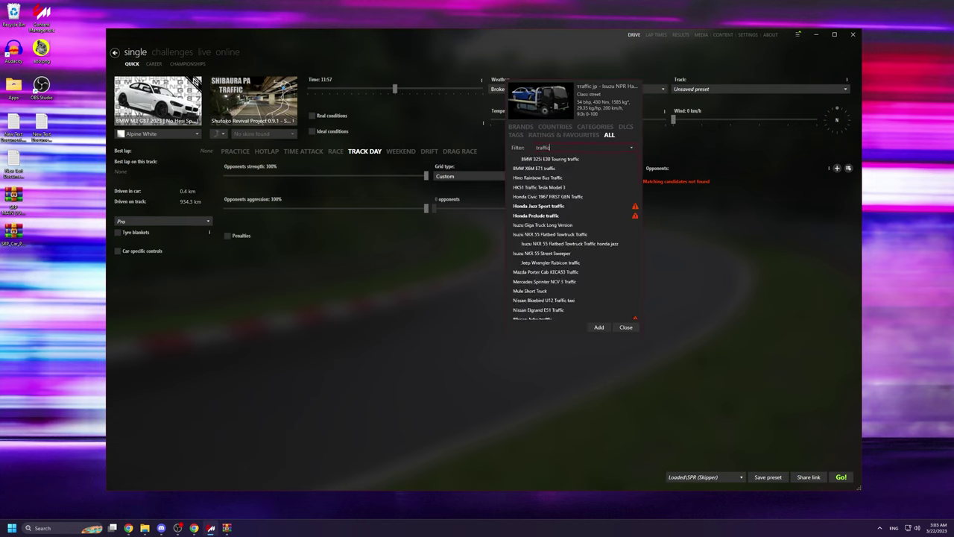
pyautogui.click(552, 196)
pyautogui.scroll(-2, 559, 224)
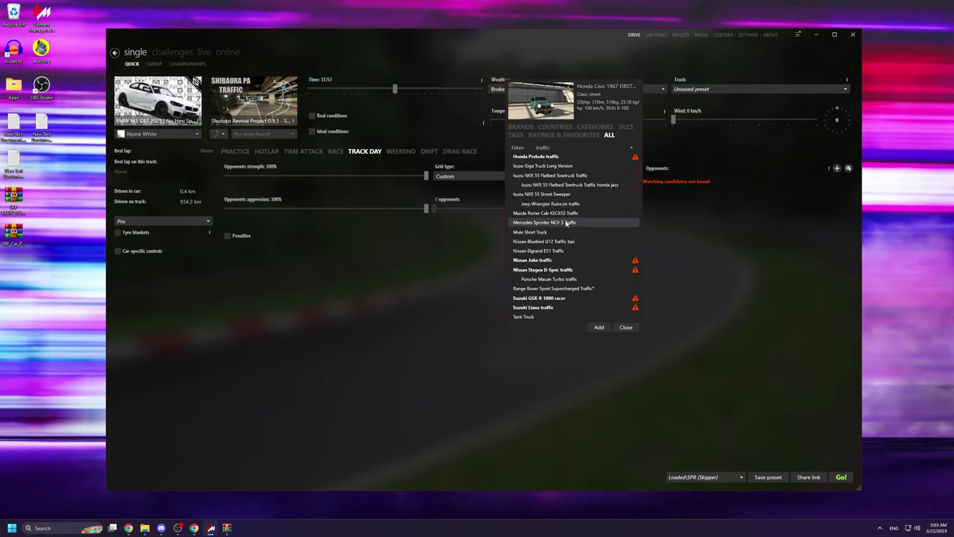
pyautogui.click(559, 205)
pyautogui.click(567, 184)
pyautogui.scroll(-3, 565, 202)
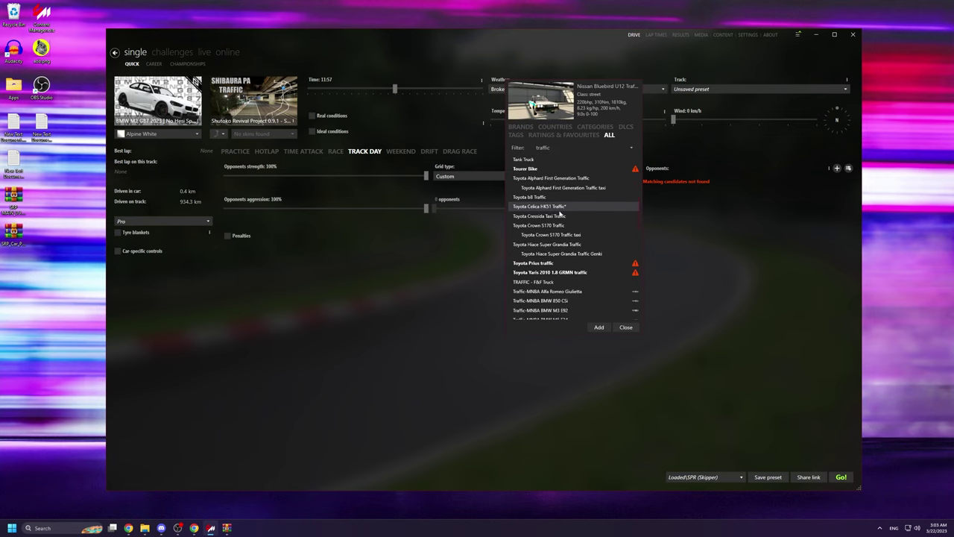
pyautogui.click(563, 207)
pyautogui.scroll(-3, 563, 218)
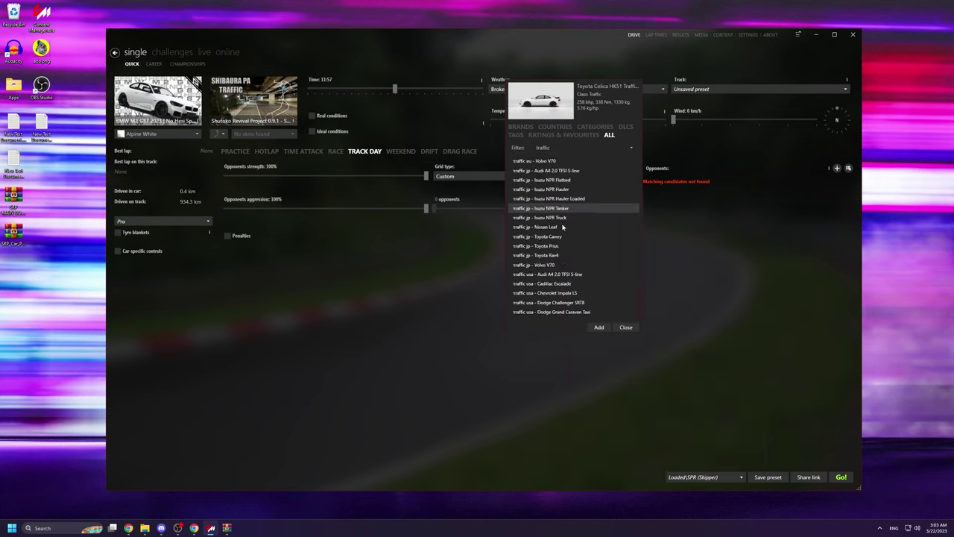
# Step: Preview the traffic jp Isuzu NPR Tanker, Hauler Loaded, Hauler and Flatbed and the Audi A4 2.0 TFSI S-line
pyautogui.scroll(2, 562, 225)
pyautogui.click(555, 231)
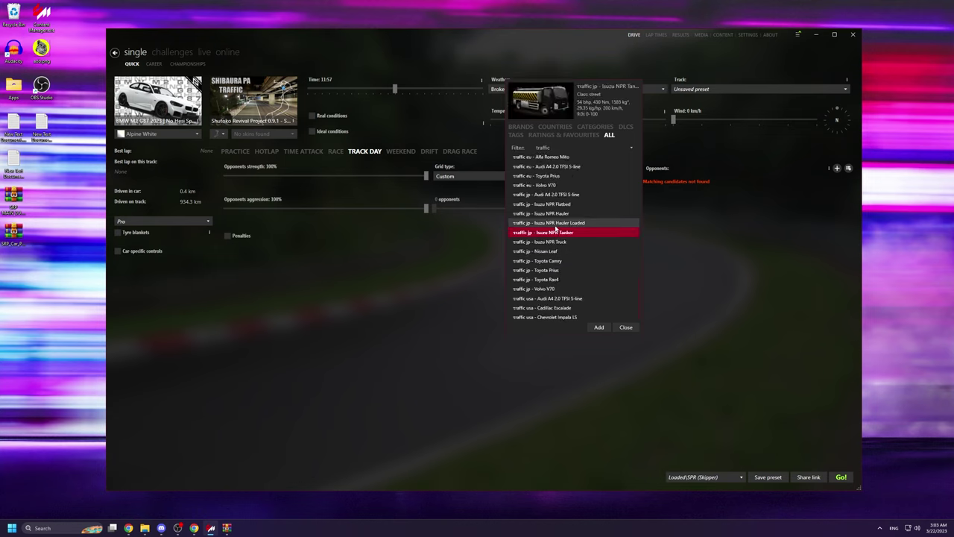
pyautogui.click(554, 222)
pyautogui.click(554, 214)
pyautogui.click(553, 203)
pyautogui.click(551, 195)
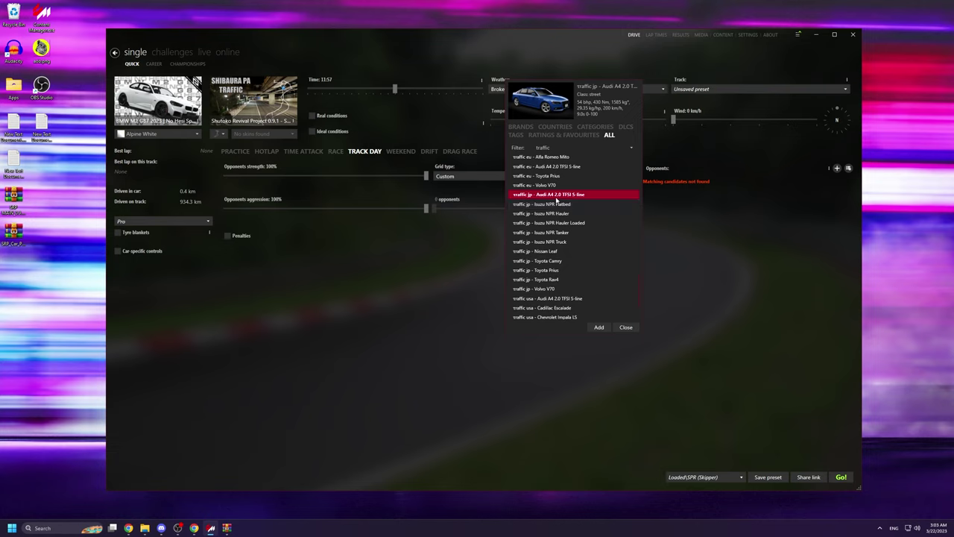
# Step: Add the traffic jp Audi A4 2.0 TFSI S-line and the Isuzu NPR Flatbed, Hauler, Hauler Loaded, Tanker and Truck to the opponents
pyautogui.doubleClick(555, 196)
pyautogui.doubleClick(557, 205)
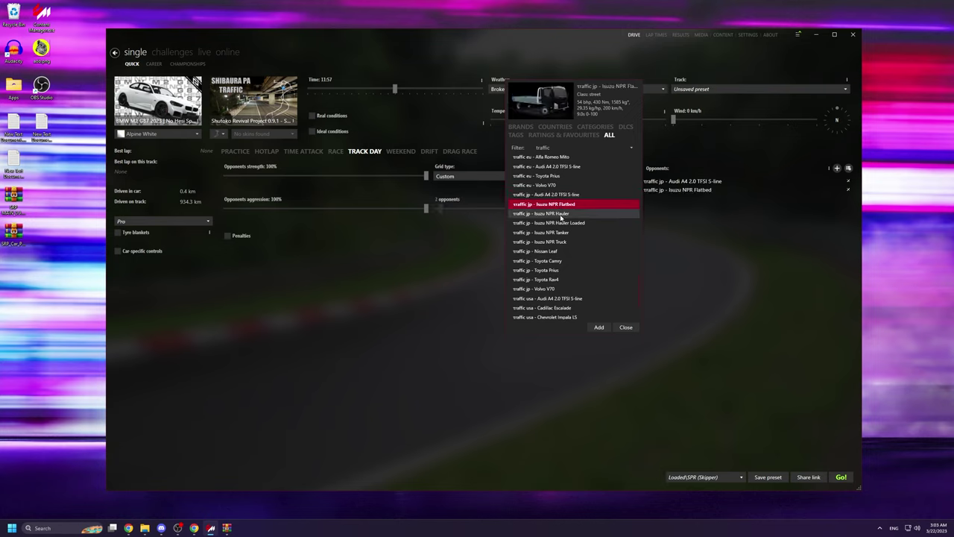
pyautogui.doubleClick(561, 214)
pyautogui.doubleClick(561, 222)
pyautogui.click(563, 232)
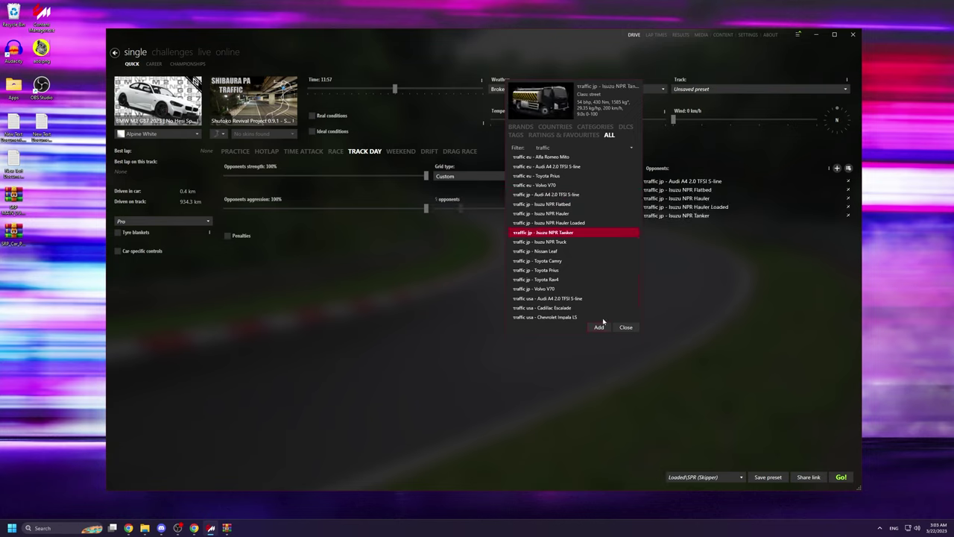
pyautogui.doubleClick(561, 241)
# Step: Add the traffic jp Nissan Leaf, Toyota Camry, Toyota Prius, Toyota Rav4 and Volvo V70 to the opponents
pyautogui.doubleClick(561, 251)
pyautogui.doubleClick(561, 260)
pyautogui.click(563, 269)
pyautogui.doubleClick(563, 270)
pyautogui.doubleClick(561, 278)
pyautogui.doubleClick(562, 289)
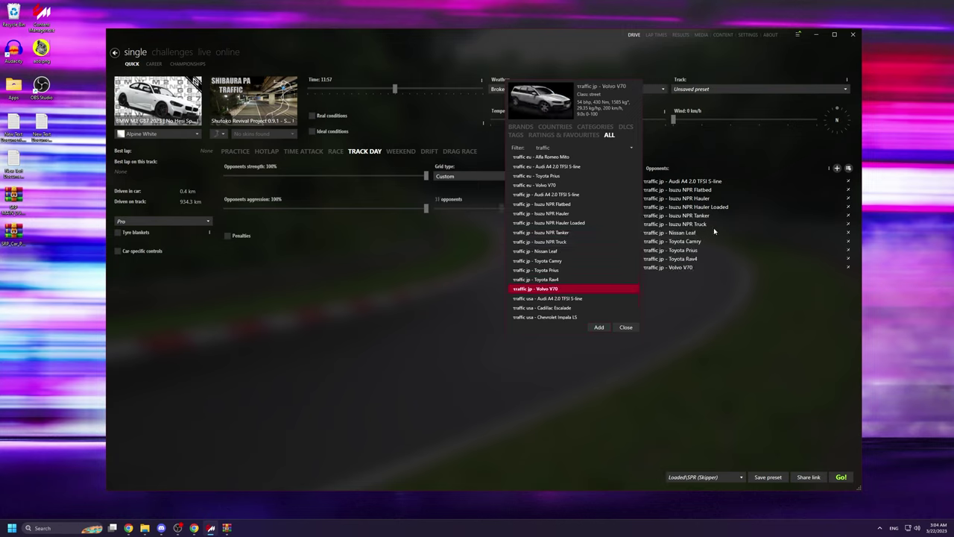
# Step: Add a second traffic jp Toyota Rav4, Prius, Camry, Volvo V70, Nissan Leaf and Isuzu NPR Tanker, Hauler Loaded and Hauler as opponents
pyautogui.doubleClick(552, 279)
pyautogui.doubleClick(552, 269)
pyautogui.doubleClick(551, 260)
pyautogui.doubleClick(552, 289)
pyautogui.doubleClick(552, 251)
pyautogui.doubleClick(551, 231)
pyautogui.doubleClick(552, 222)
pyautogui.doubleClick(551, 214)
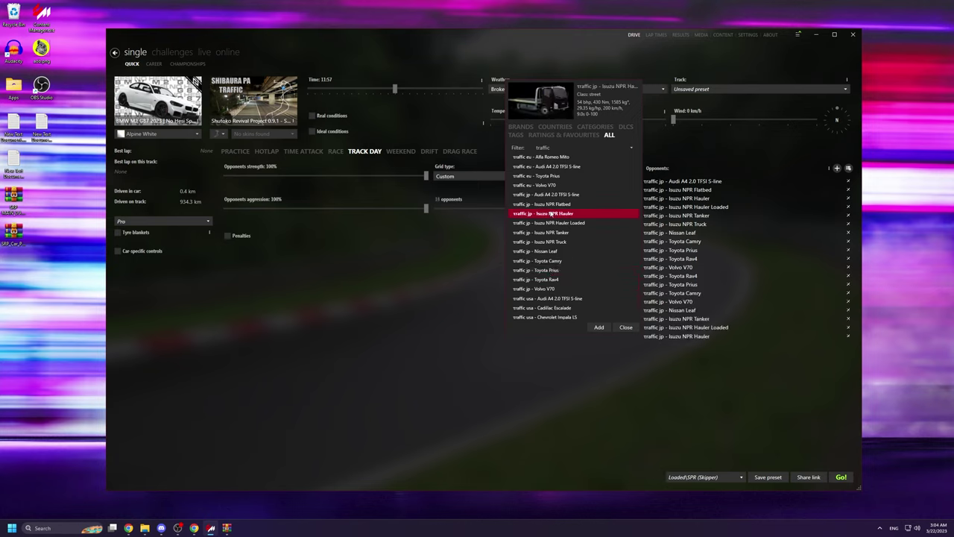
pyautogui.click(451, 254)
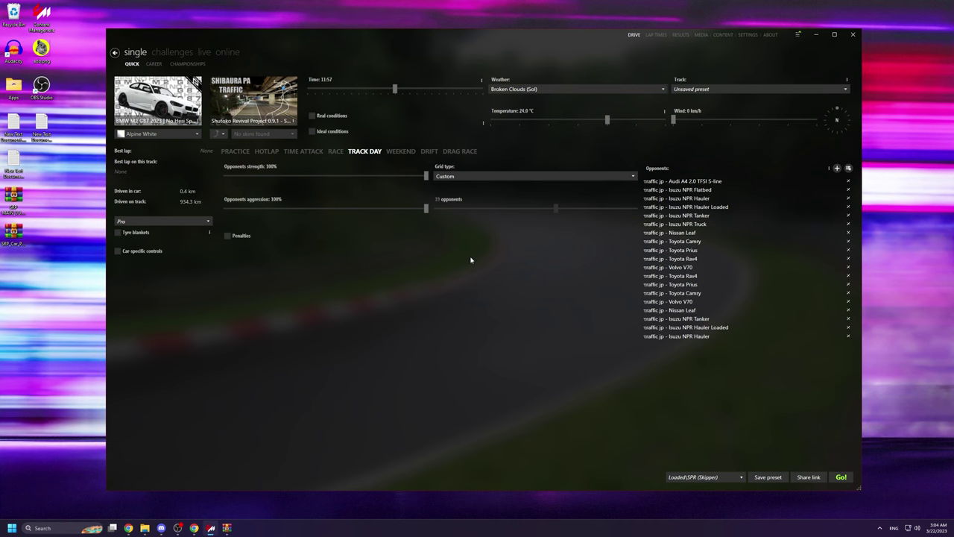
# Step: Check the car folder names in the SRP archive and filter the player's car selection by "amy"
pyautogui.click(157, 100)
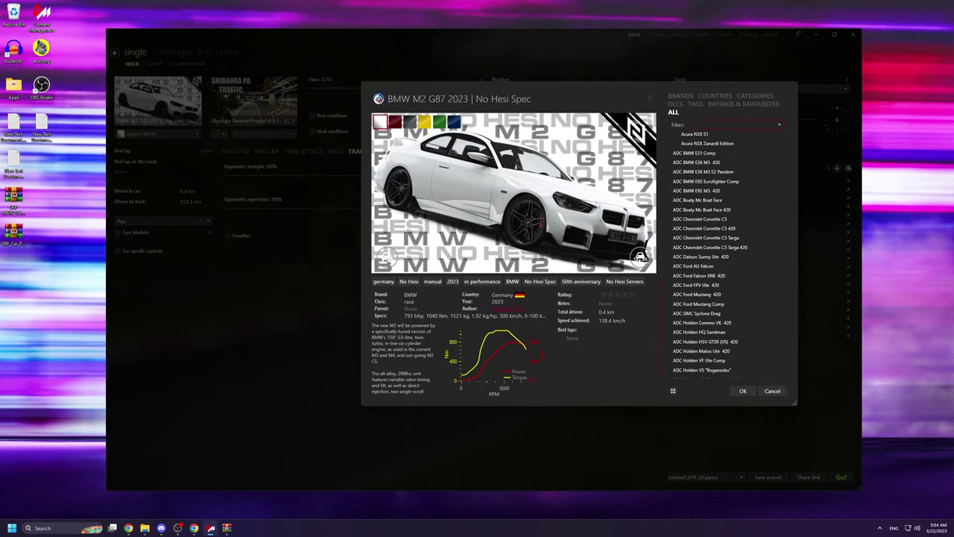
pyautogui.click(227, 528)
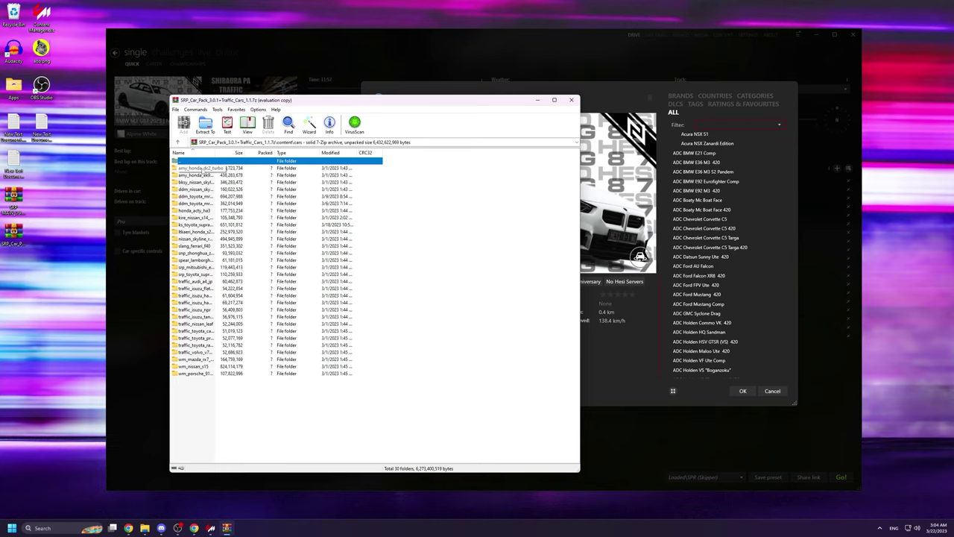
pyautogui.click(729, 125)
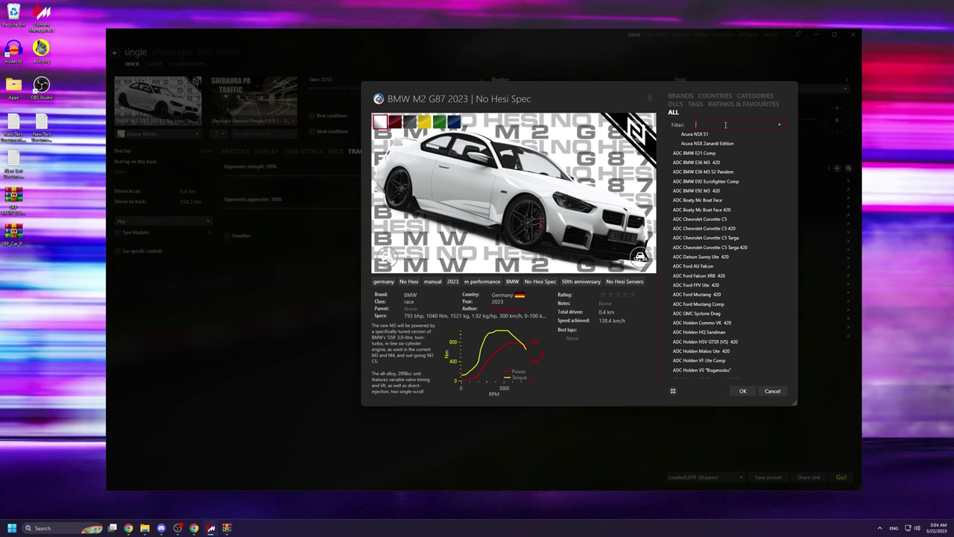
pyautogui.write('amy')
# Step: Preview the filtered Honda models and choose the Honda Civic Type R (EK9) Turbo ver. 2 as the player's car
pyautogui.click(726, 137)
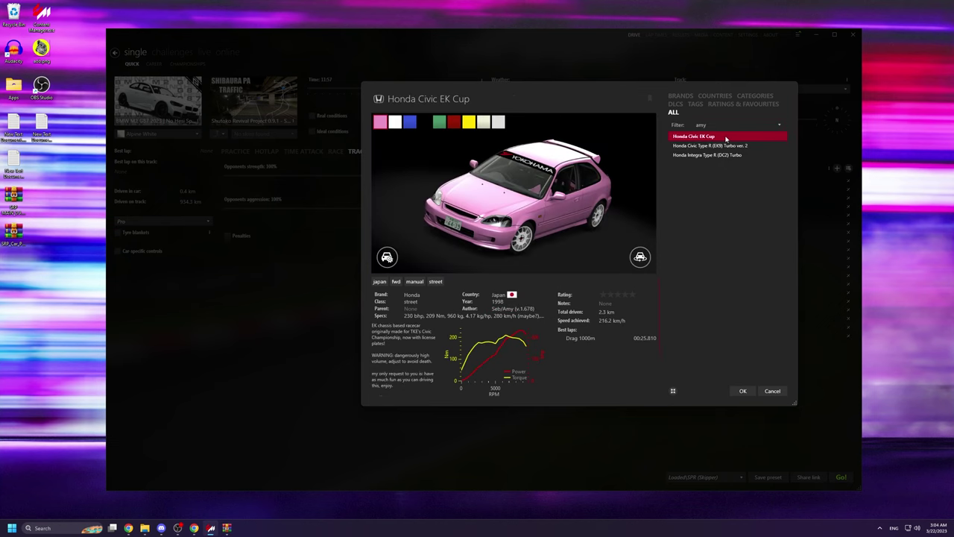
pyautogui.click(708, 147)
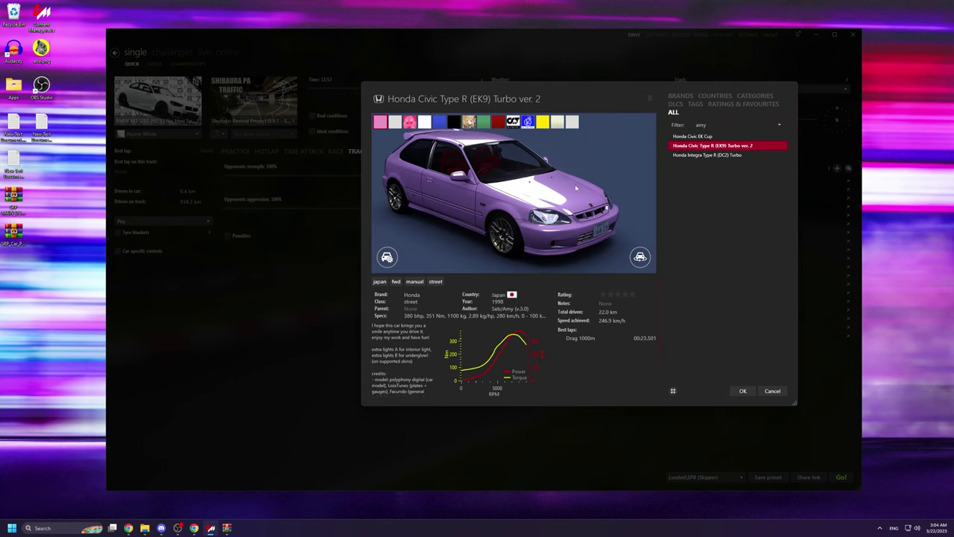
pyautogui.click(726, 155)
pyautogui.doubleClick(712, 146)
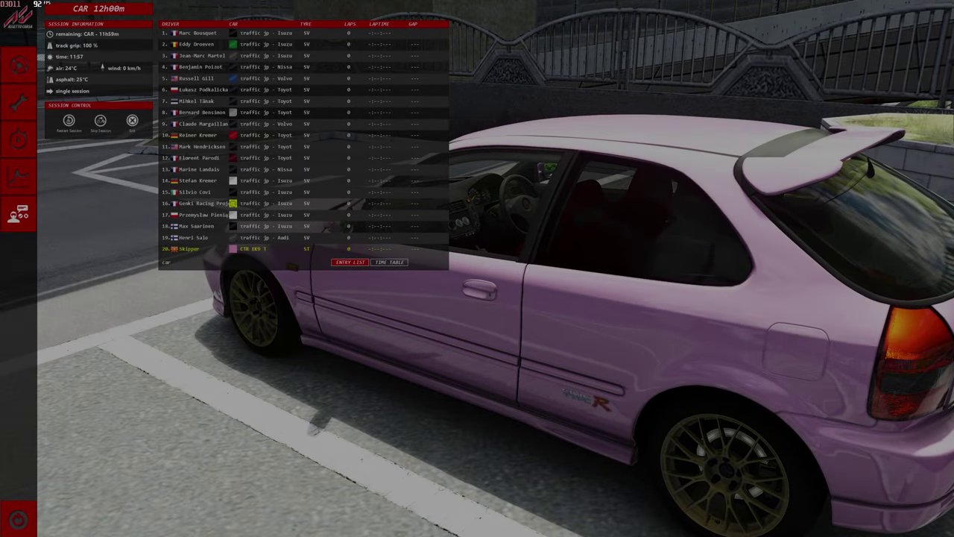
# Step: Start driving from the pits in Assetto Corsa and open the Sol Weather app
pyautogui.click(28, 105)
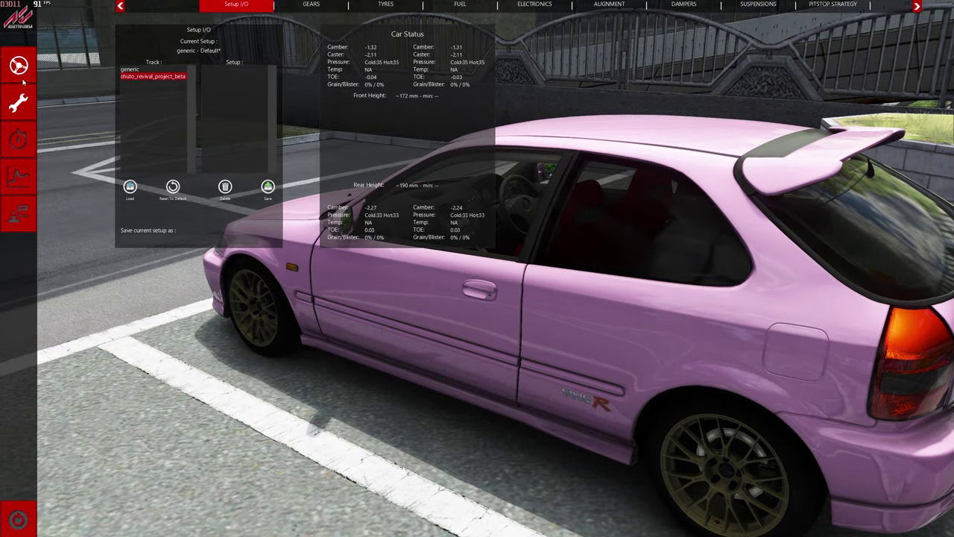
pyautogui.click(23, 80)
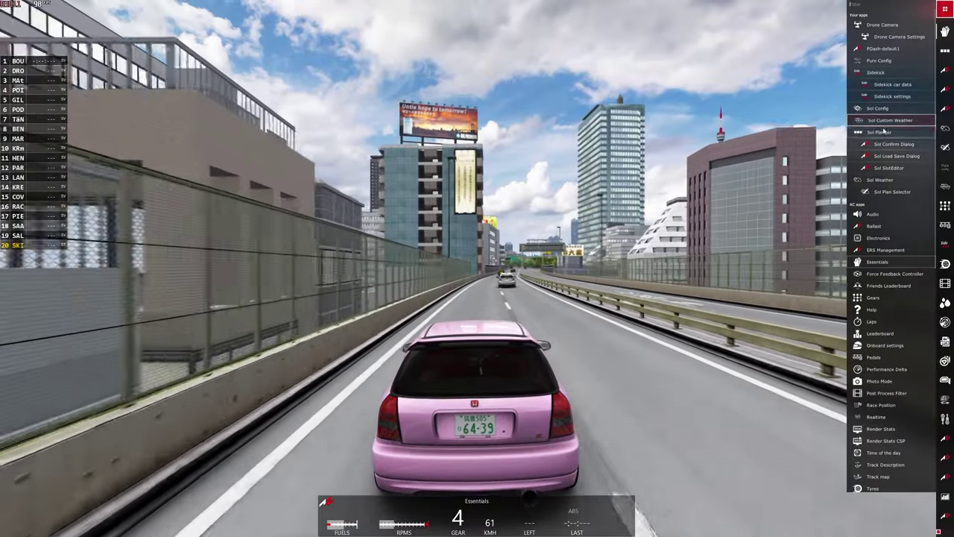
pyautogui.click(882, 132)
pyautogui.click(881, 132)
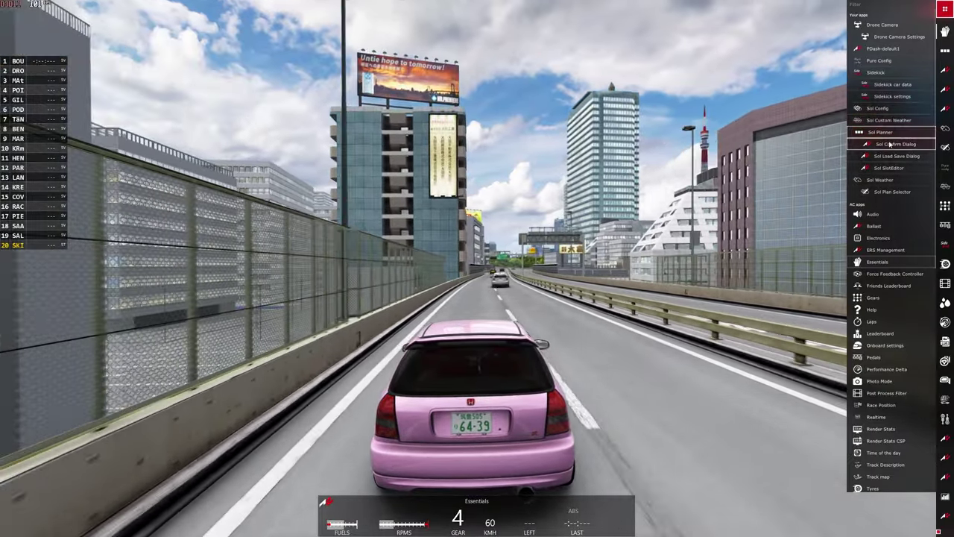
pyautogui.click(880, 180)
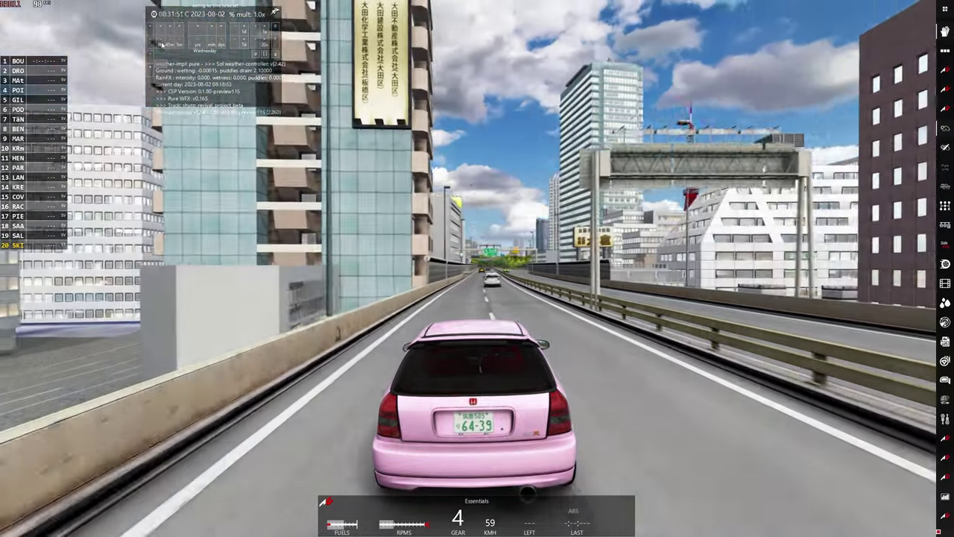
# Step: Turn the in-game time back to about midnight in 6-hour steps with Sol Weather
pyautogui.click(162, 45)
pyautogui.click(161, 45)
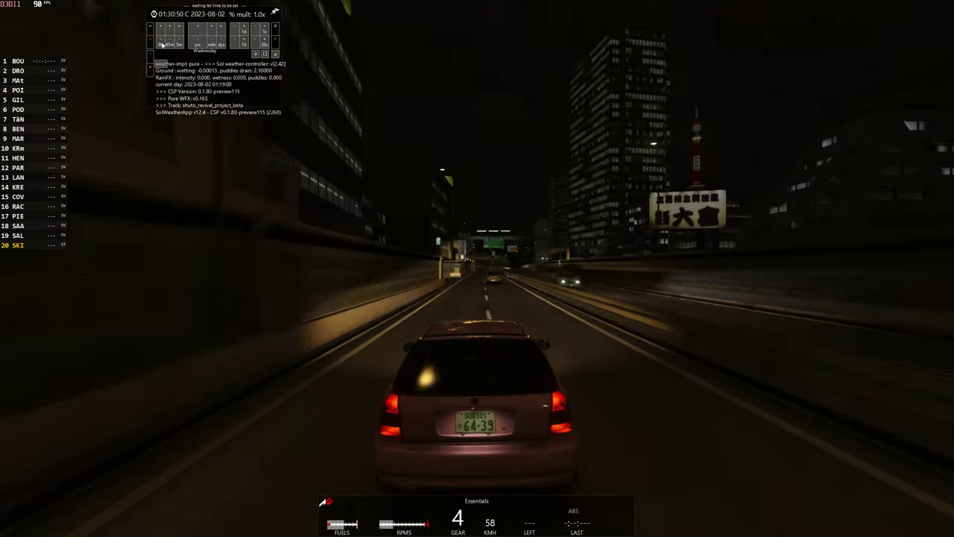
pyautogui.click(162, 44)
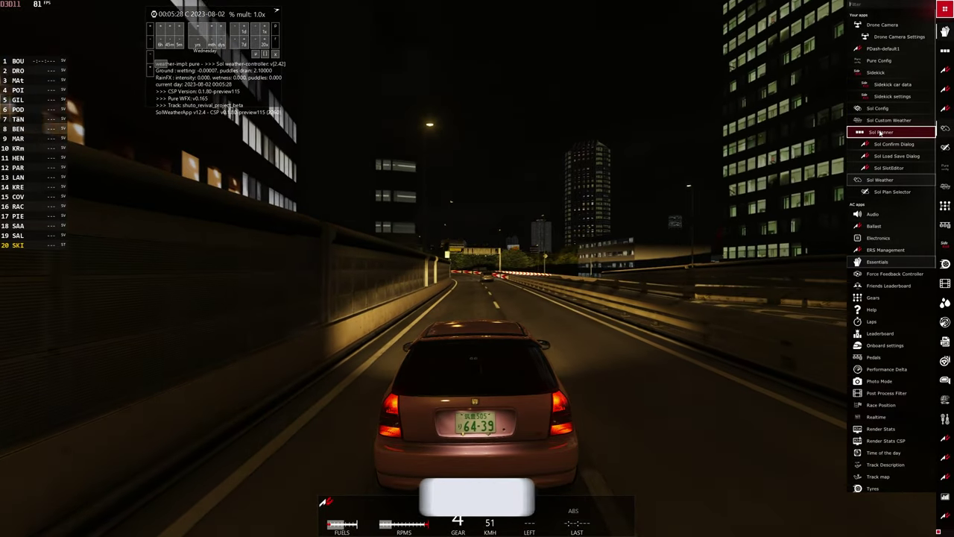
# Step: Set the Noon slot in Sol Planner to Heavy Rain and raise its wetness and puddles
pyautogui.click(879, 132)
pyautogui.moveTo(166, 43); pyautogui.dragTo(323, 43)
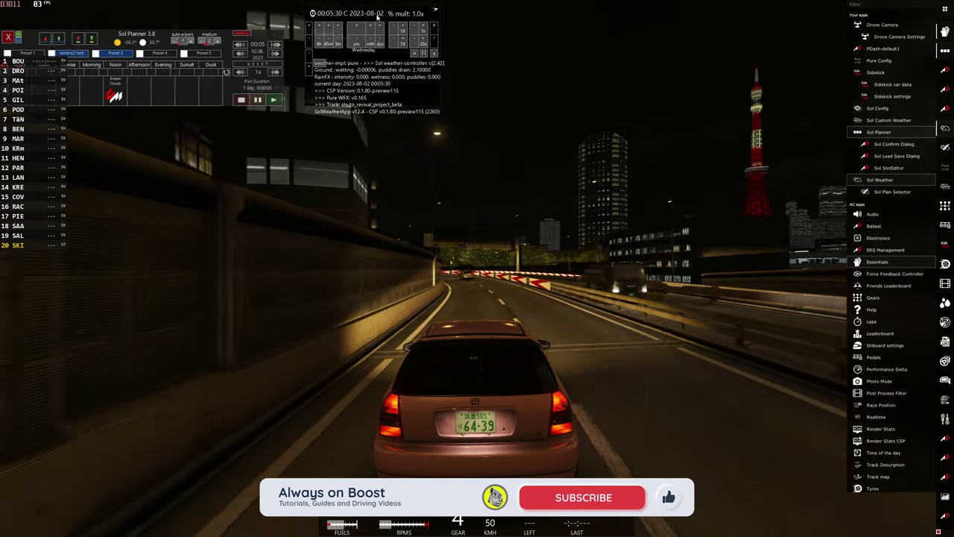
pyautogui.click(115, 94)
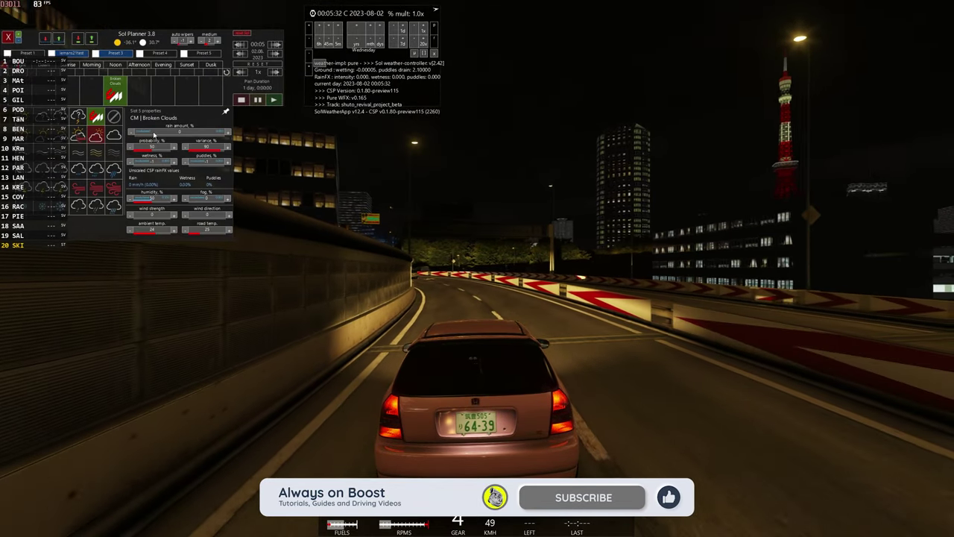
pyautogui.click(113, 169)
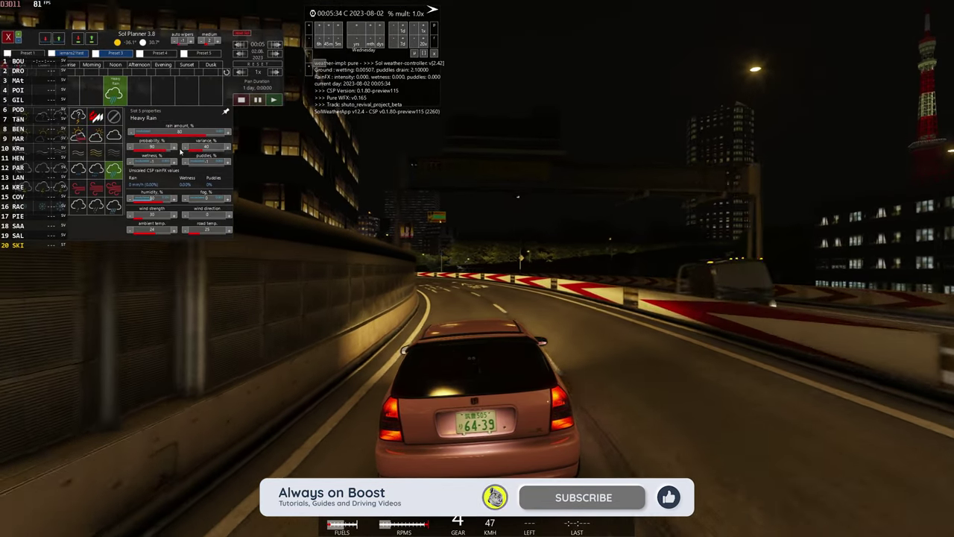
pyautogui.moveTo(166, 161); pyautogui.dragTo(145, 168)
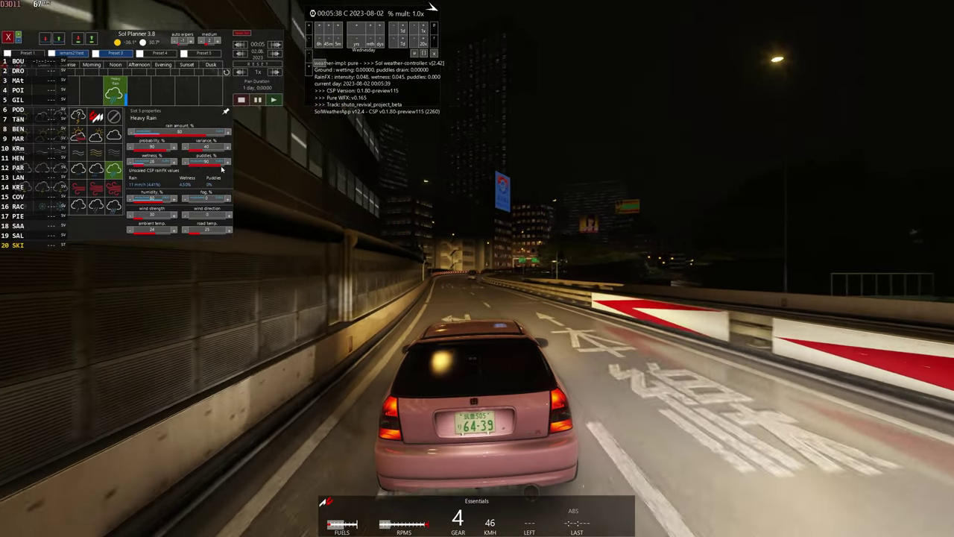
pyautogui.moveTo(222, 170); pyautogui.dragTo(214, 169)
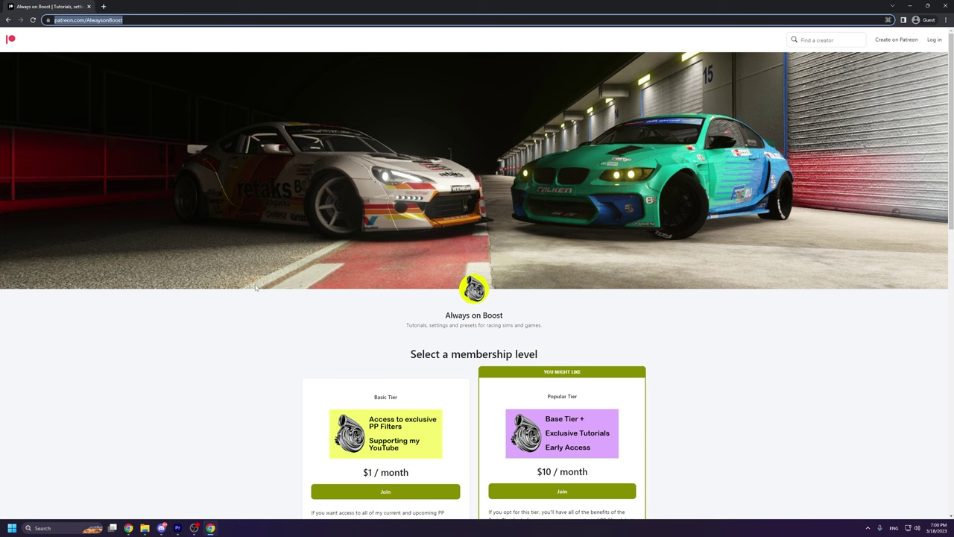
# Step: Review the Basic Tier and the full Popular Tier description on the Always on Boost Patreon page
pyautogui.click(260, 313)
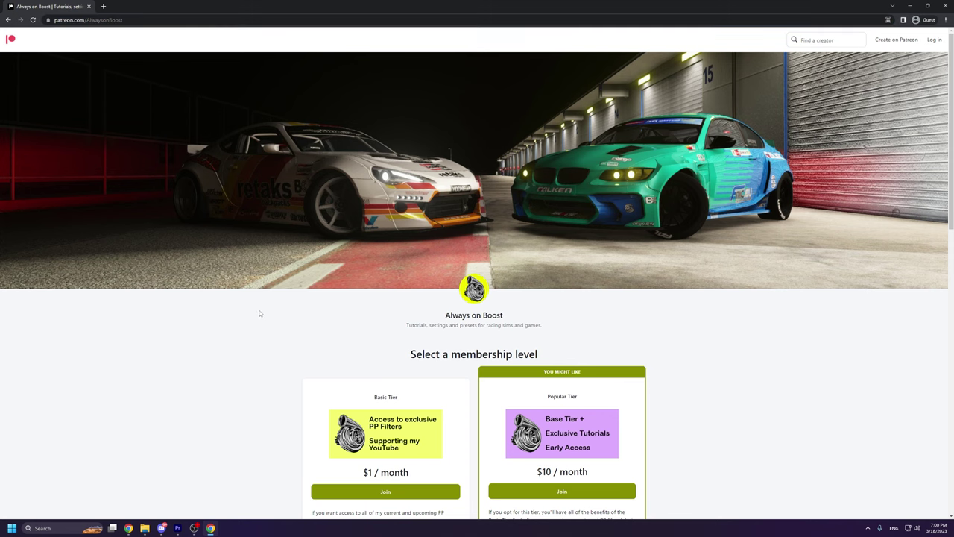
pyautogui.scroll(-3, 259, 314)
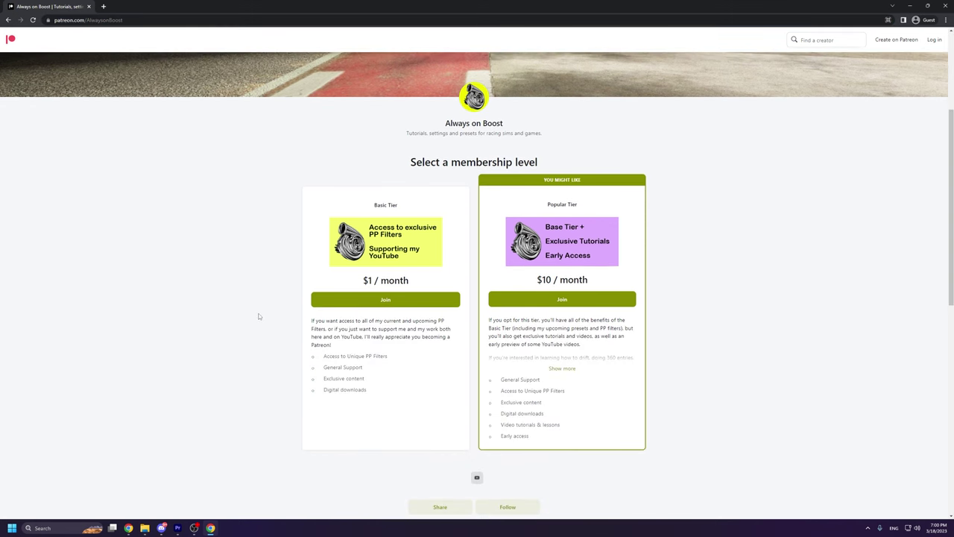
pyautogui.moveTo(385, 395); pyautogui.dragTo(305, 326)
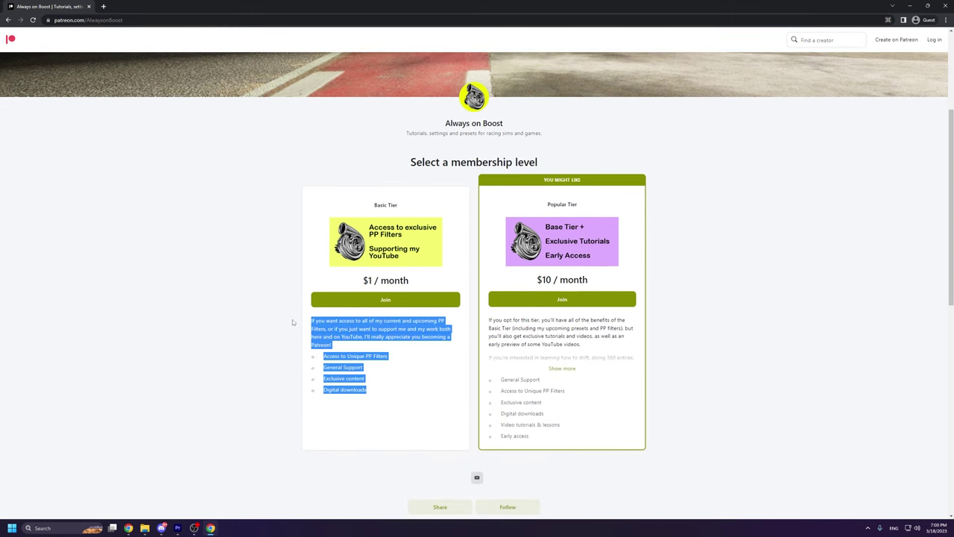
pyautogui.click(292, 322)
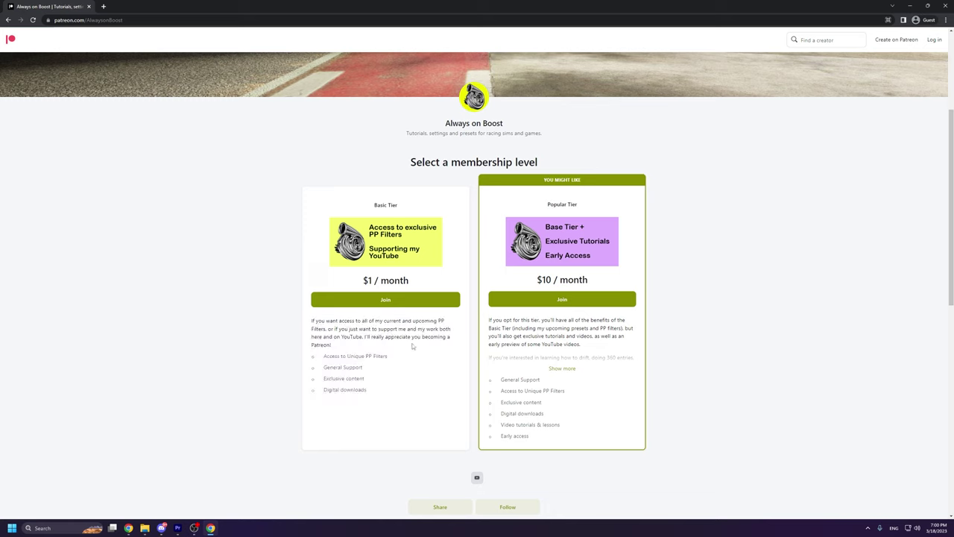
pyautogui.click(560, 368)
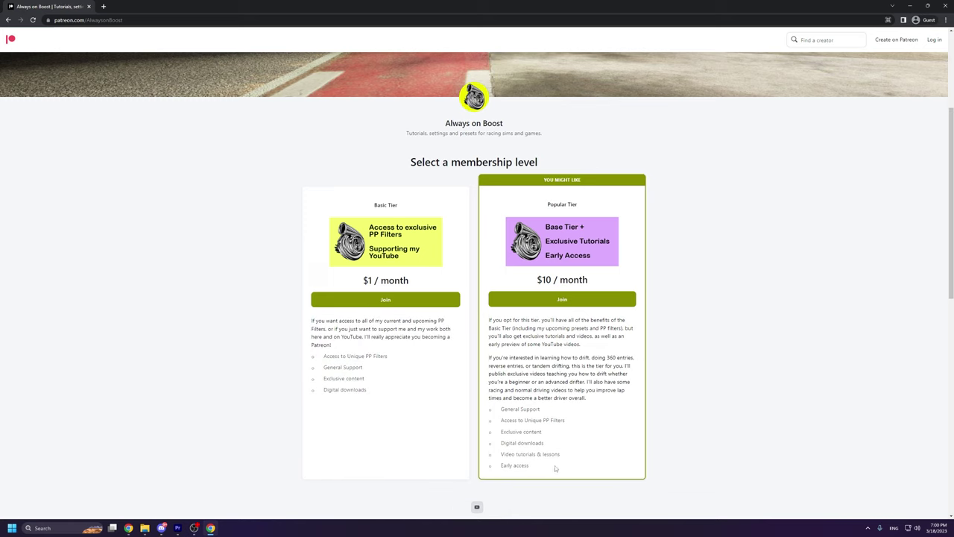
pyautogui.moveTo(556, 470); pyautogui.dragTo(478, 324)
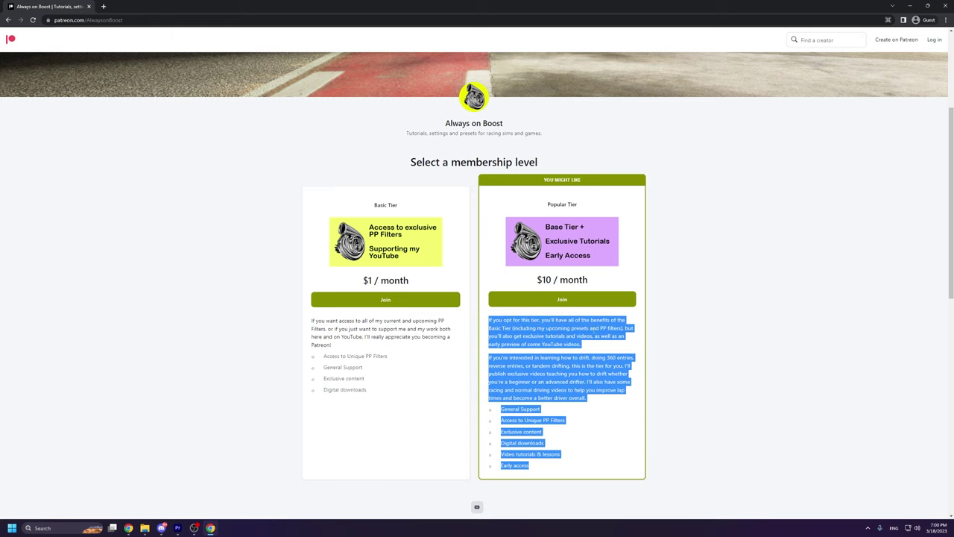
pyautogui.click(657, 344)
# Step: Read the full "Welcome to the Always on Boost Patreon!" post among the creator's recent posts
pyautogui.scroll(-3, 659, 340)
pyautogui.scroll(-2, 671, 340)
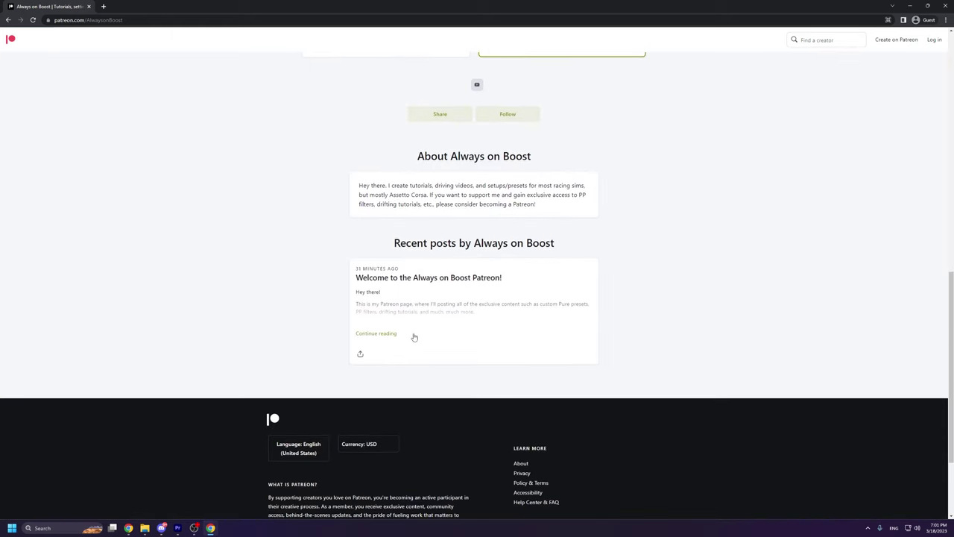
pyautogui.click(388, 333)
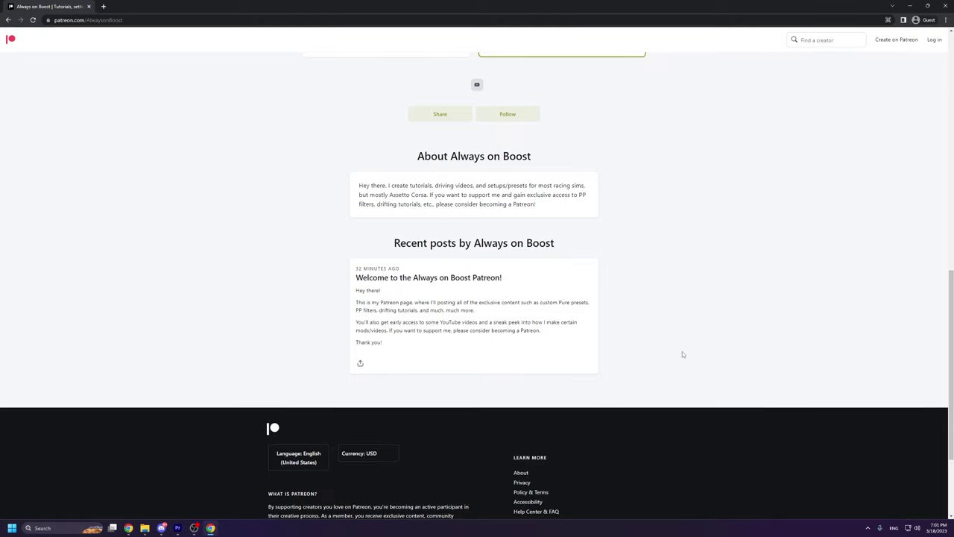
pyautogui.scroll(7, 682, 355)
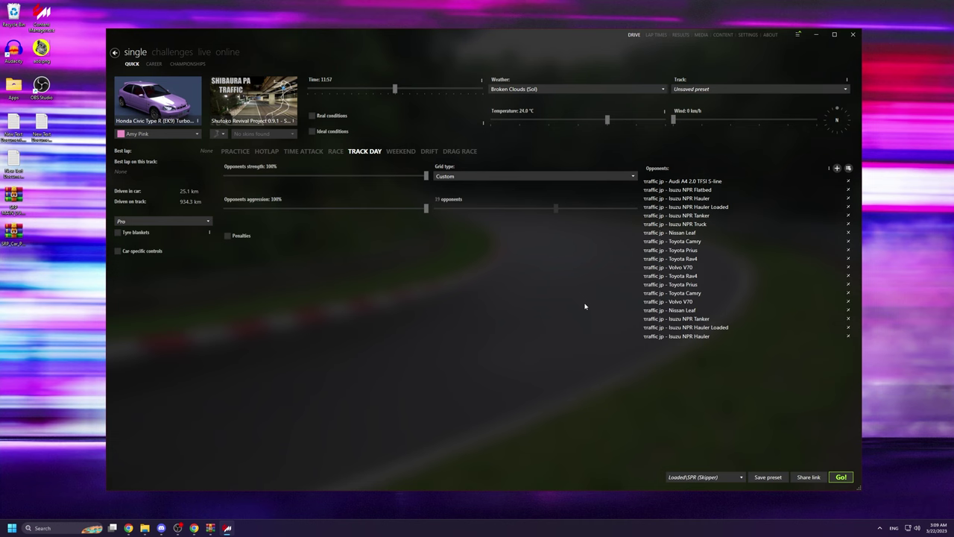
# Step: Switch to Discord and read the multiplayer server rules at the start of the ac_server_info channel
pyautogui.click(161, 528)
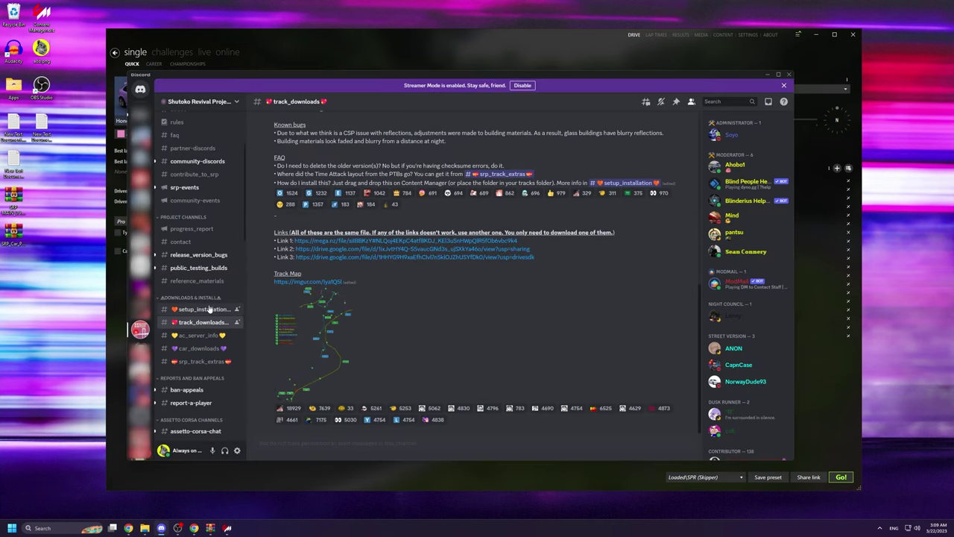
pyautogui.click(210, 335)
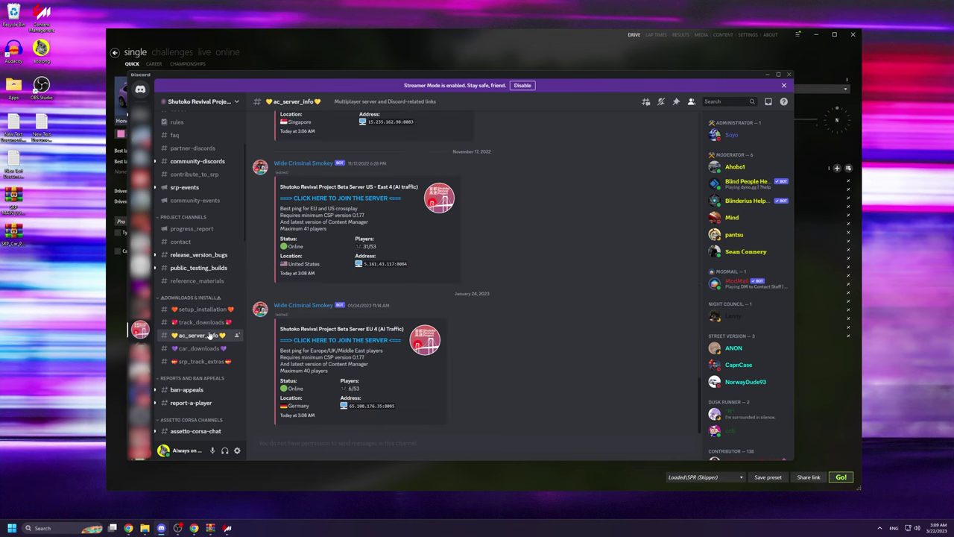
pyautogui.scroll(5, 462, 336)
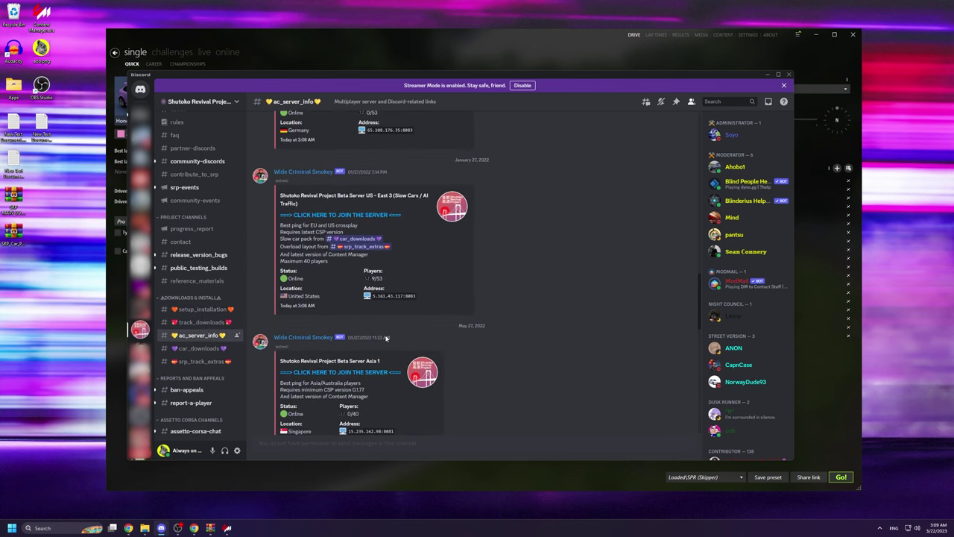
pyautogui.scroll(8, 386, 338)
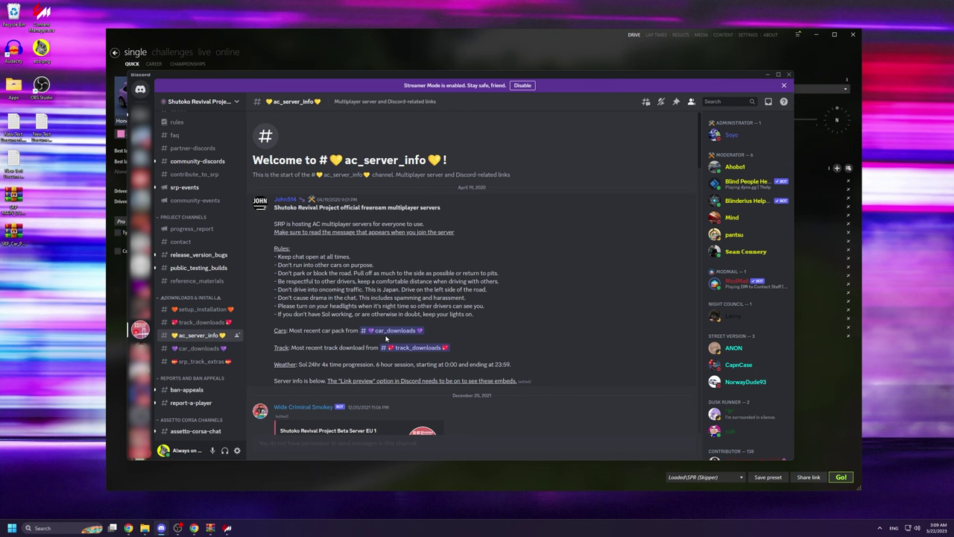
pyautogui.scroll(-1, 386, 338)
pyautogui.moveTo(273, 148); pyautogui.dragTo(483, 244)
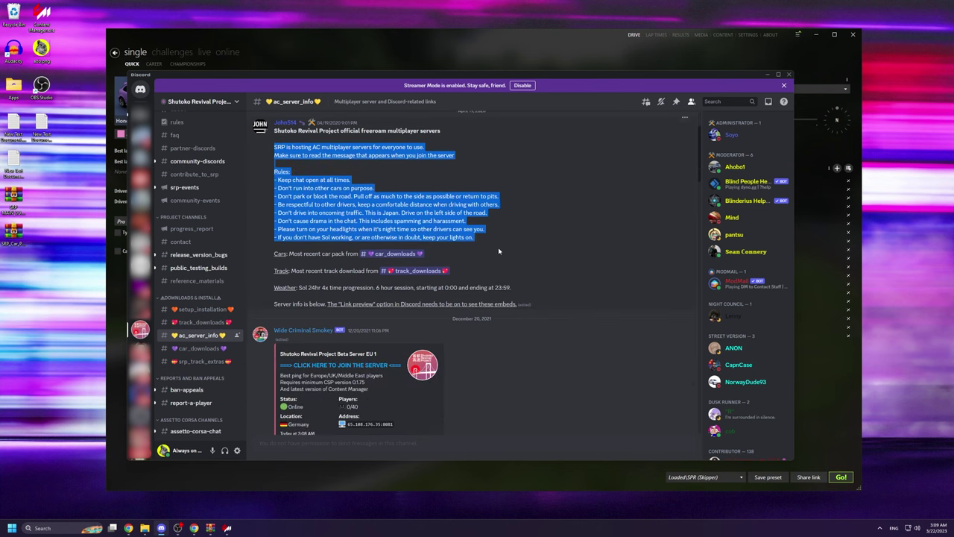
pyautogui.click(499, 251)
# Step: Look through the Shutoko Revival Project Beta Server join links in ac_server_info, then minimize Discord
pyautogui.scroll(-3, 497, 249)
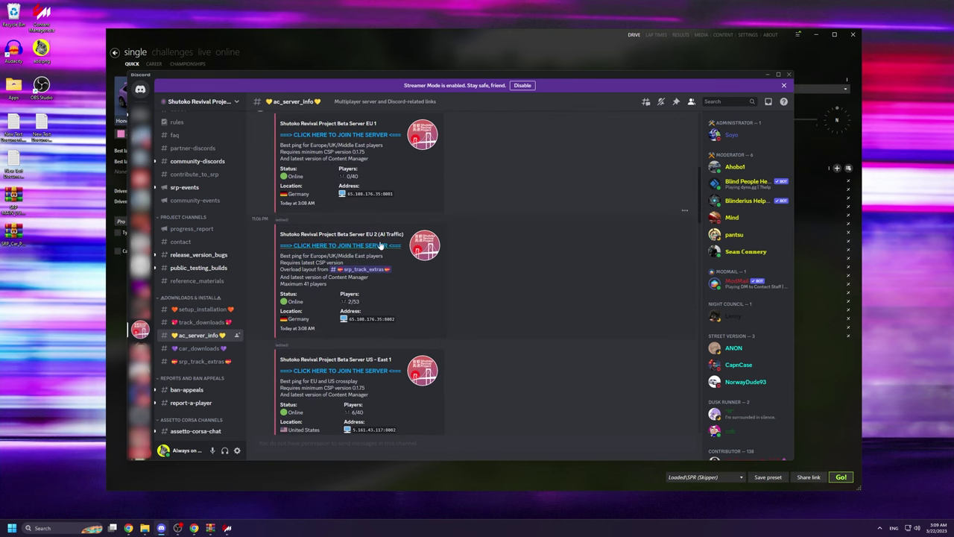
pyautogui.scroll(-6, 378, 378)
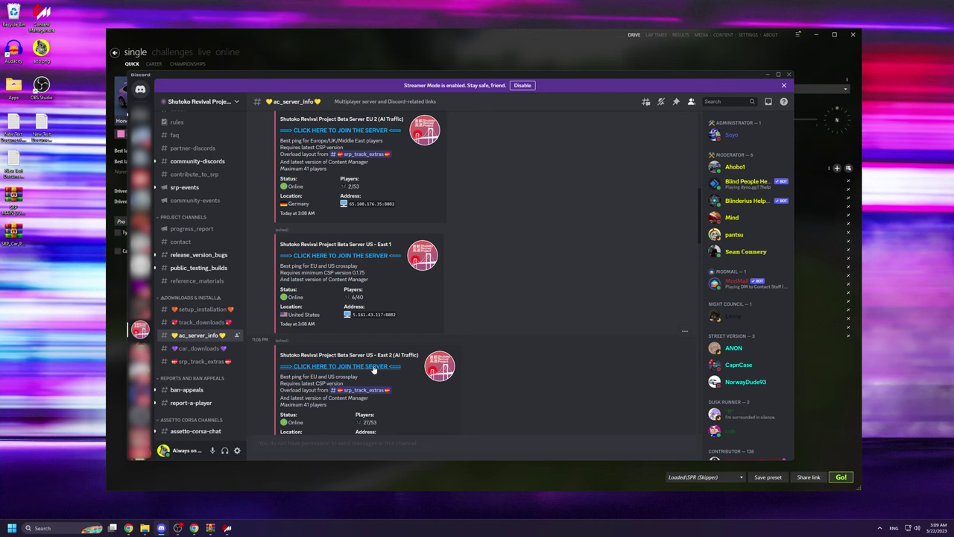
pyautogui.click(768, 76)
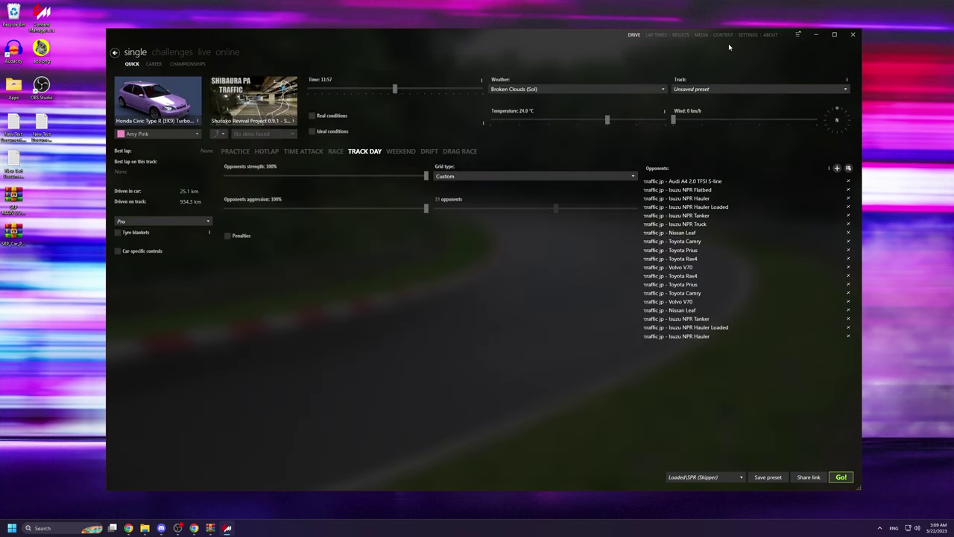
# Step: Show the online servers filtered by "shutoko" in Content Manager and preview the details of several servers
pyautogui.click(227, 52)
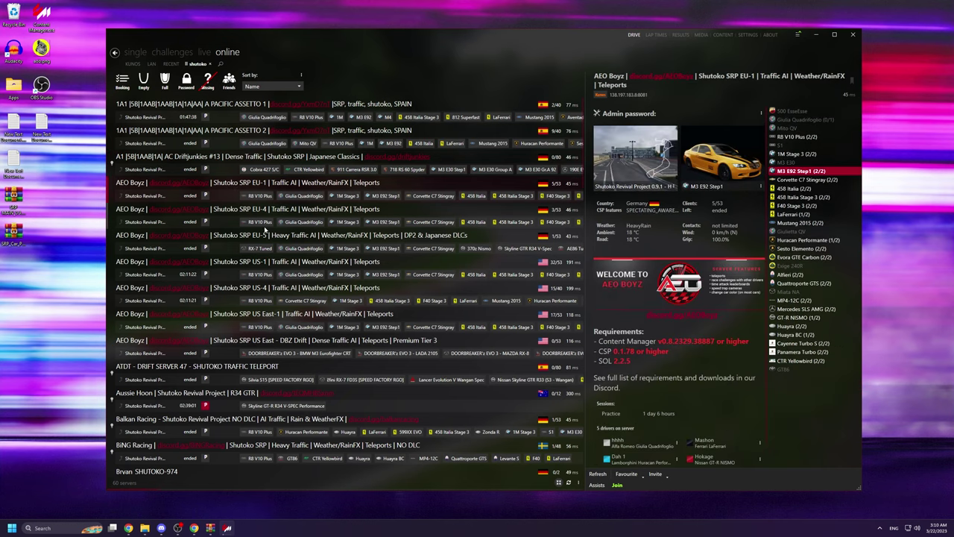
pyautogui.click(232, 243)
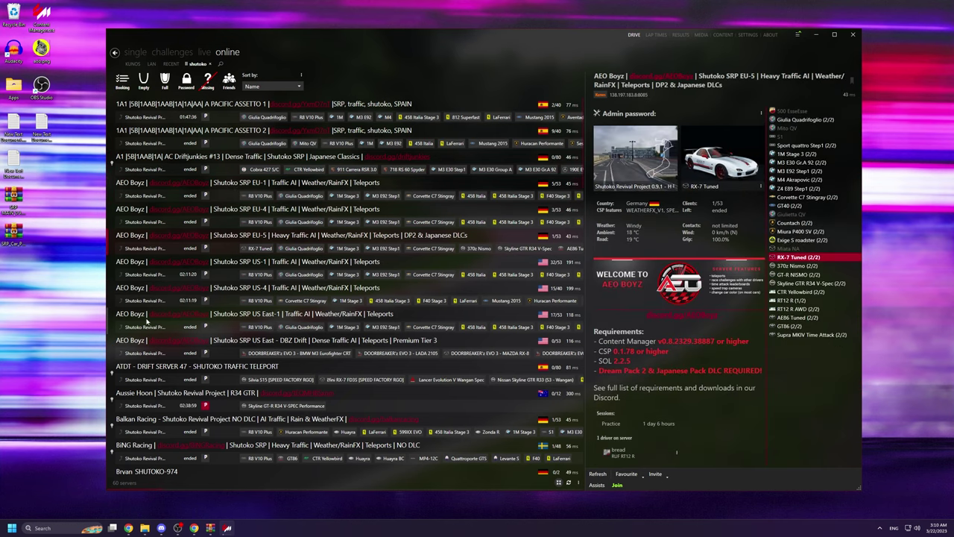
pyautogui.scroll(-3, 254, 302)
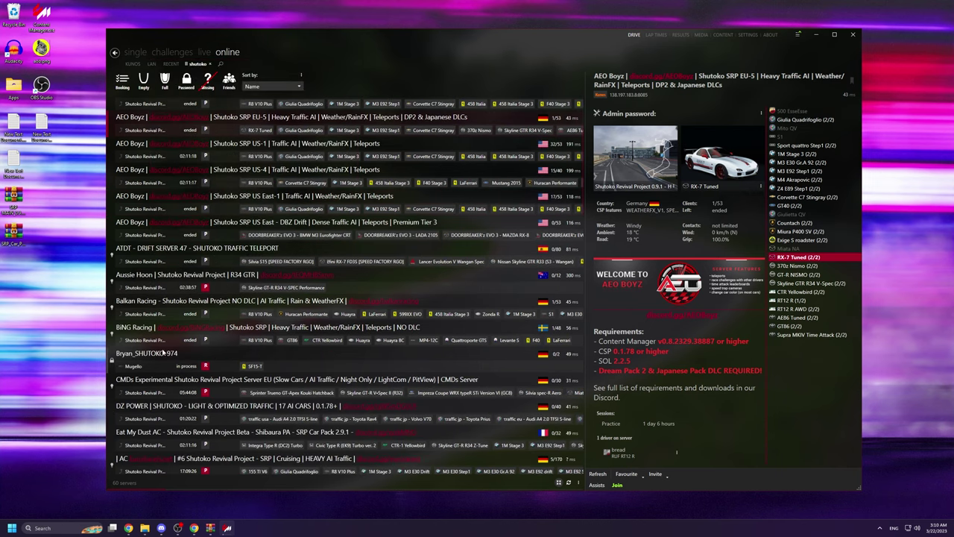
pyautogui.click(155, 340)
pyautogui.scroll(-3, 156, 351)
pyautogui.click(154, 355)
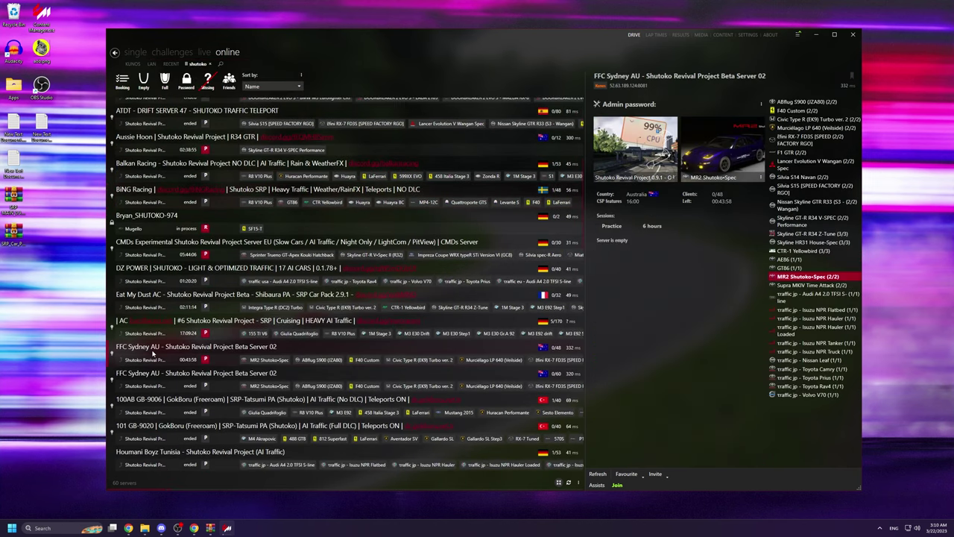
pyautogui.click(158, 246)
# Step: Look further down the filtered server list for the Shutoko Revival Project Beta Servers
pyautogui.scroll(-4, 161, 313)
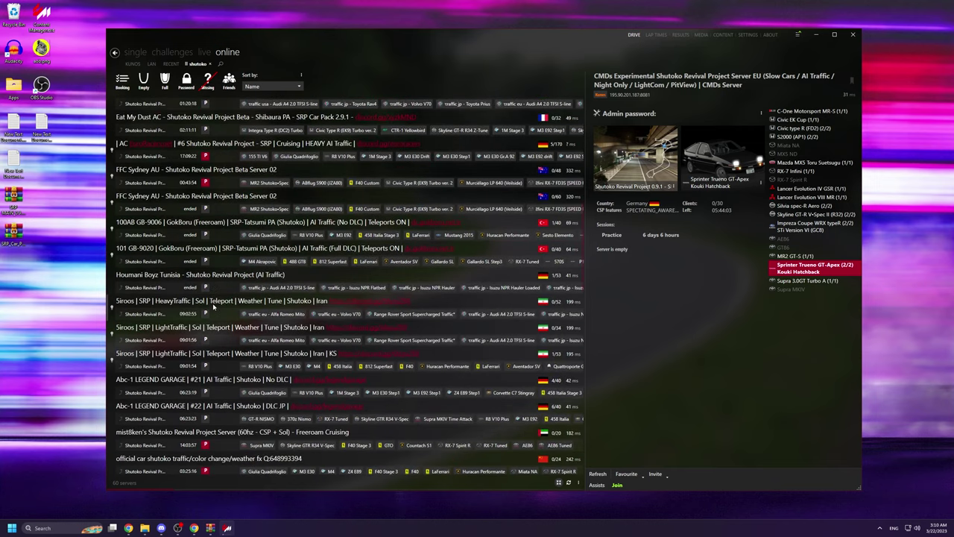
pyautogui.scroll(-6, 162, 319)
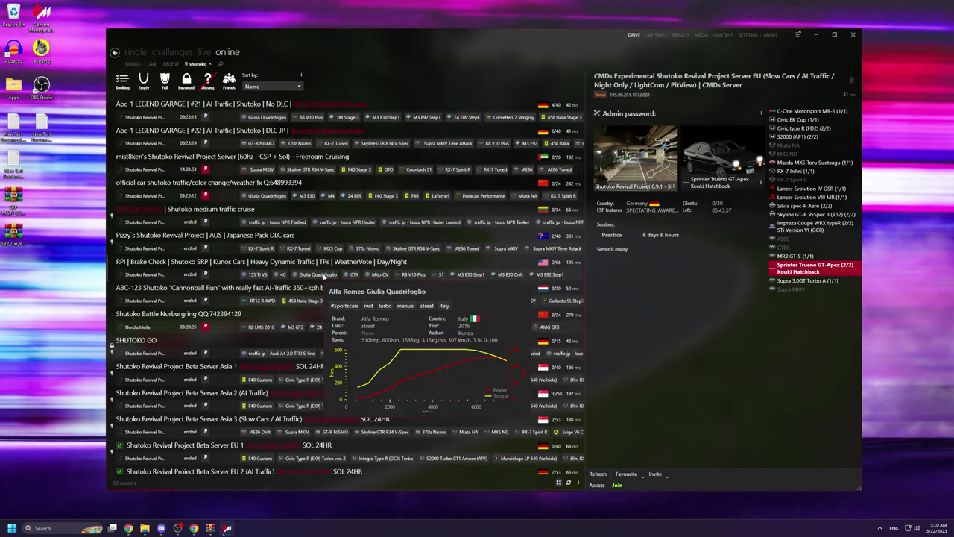
pyautogui.scroll(-1, 174, 395)
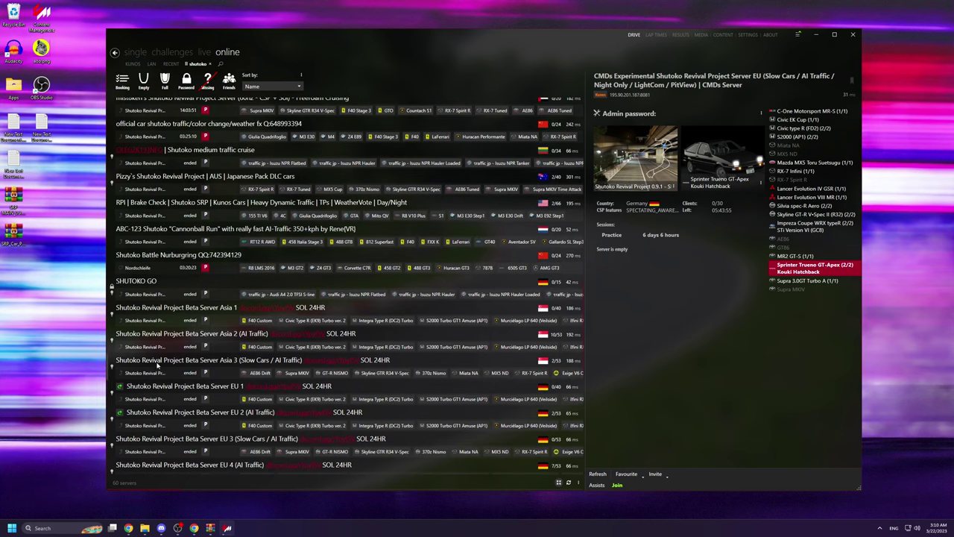
# Step: Switch back to the server join links in Discord's ac_server_info channel
pyautogui.click(160, 529)
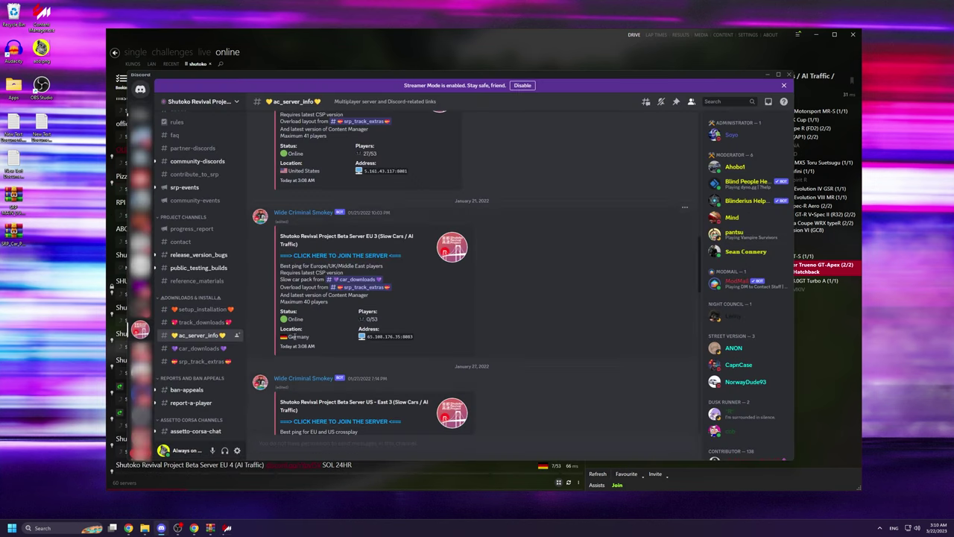